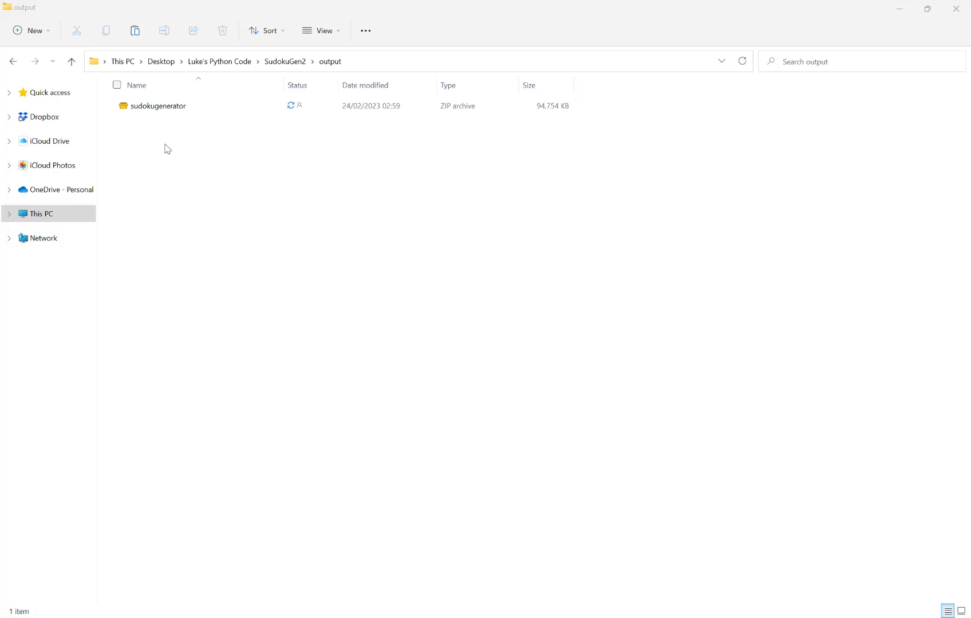
Step: Extract the sudokugenerator ZIP archive into its own "sudokugenerator" subfolder with WinRAR
left_click(133, 108)
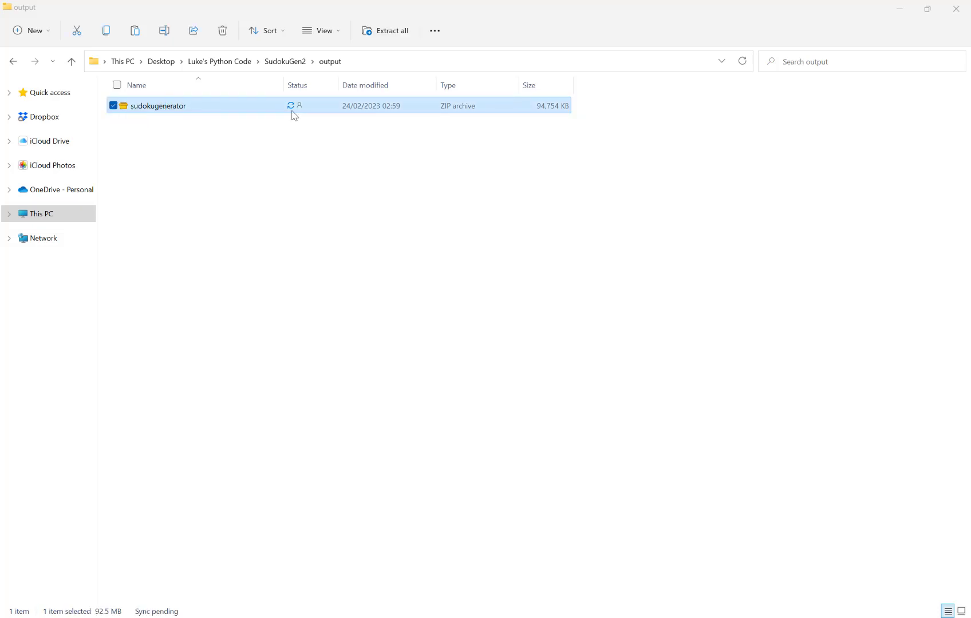
right_click(173, 109)
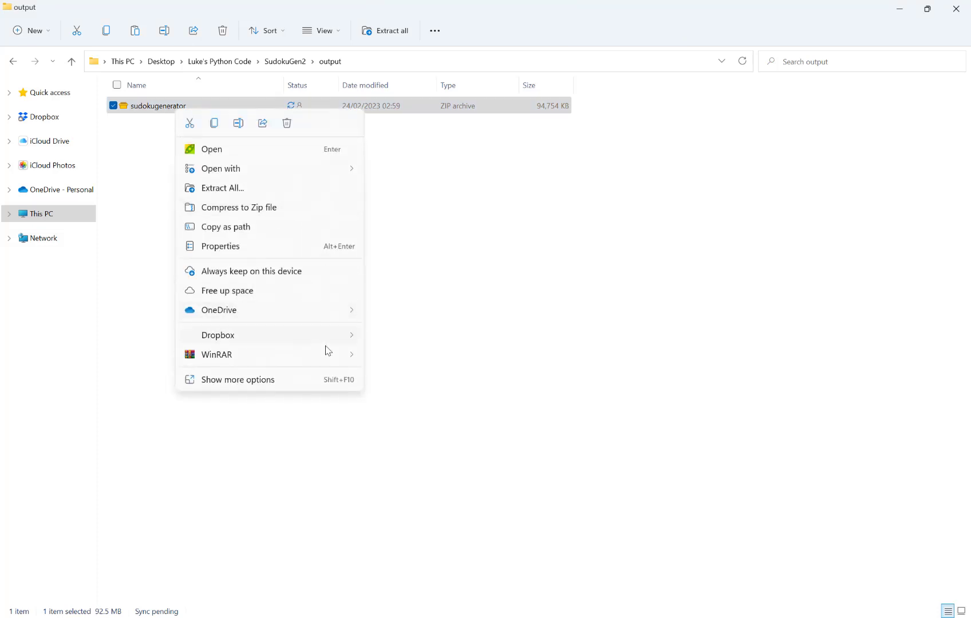
mouse_move(321, 357)
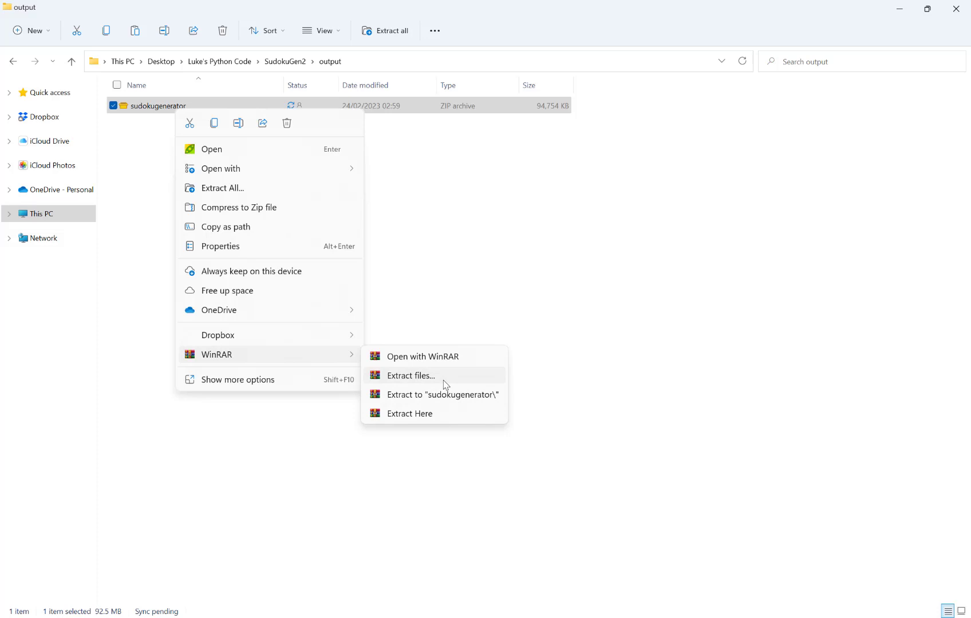
left_click(441, 394)
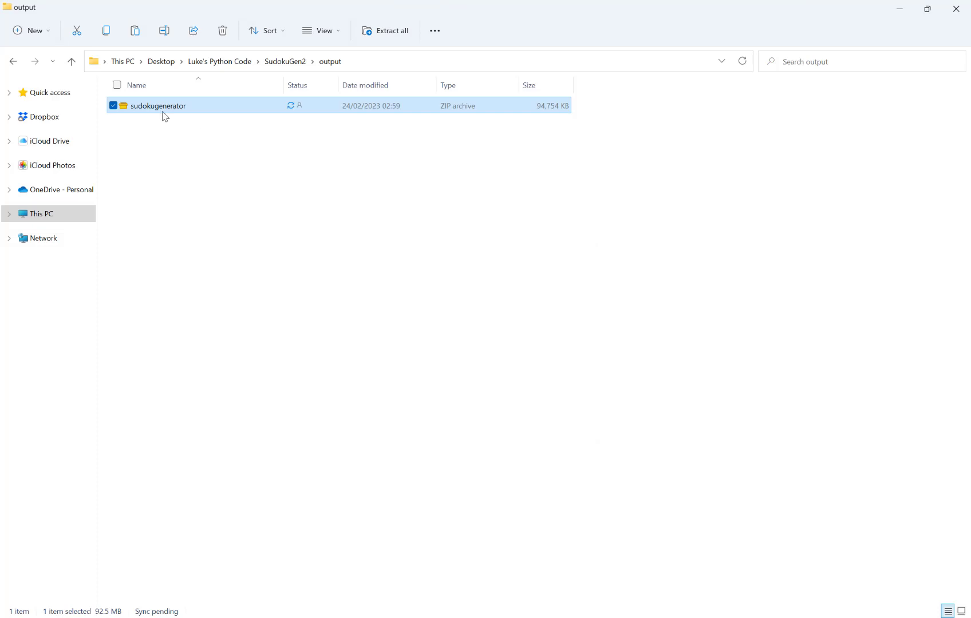
Step: Open the nested sudokugenerator folder inside the extracted output and look through its program files
left_click(330, 61)
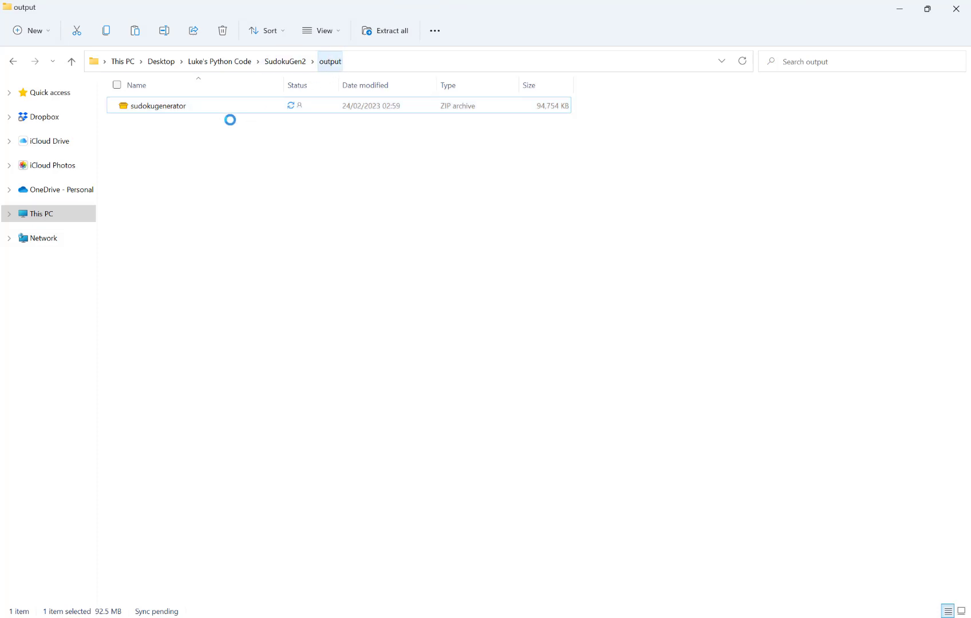
double_click(199, 108)
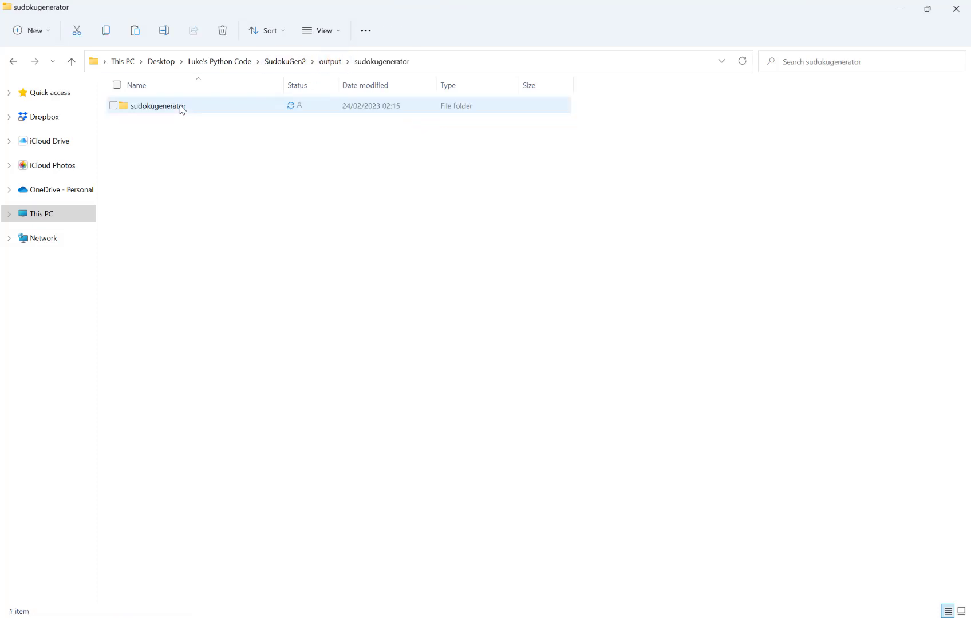
double_click(182, 109)
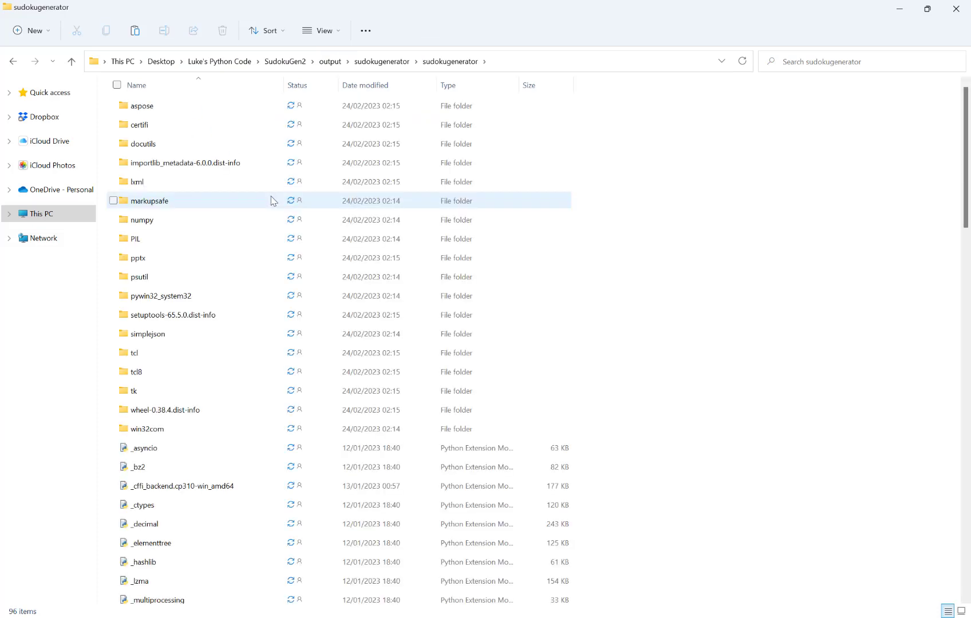
scroll(277, 204, "down", 15)
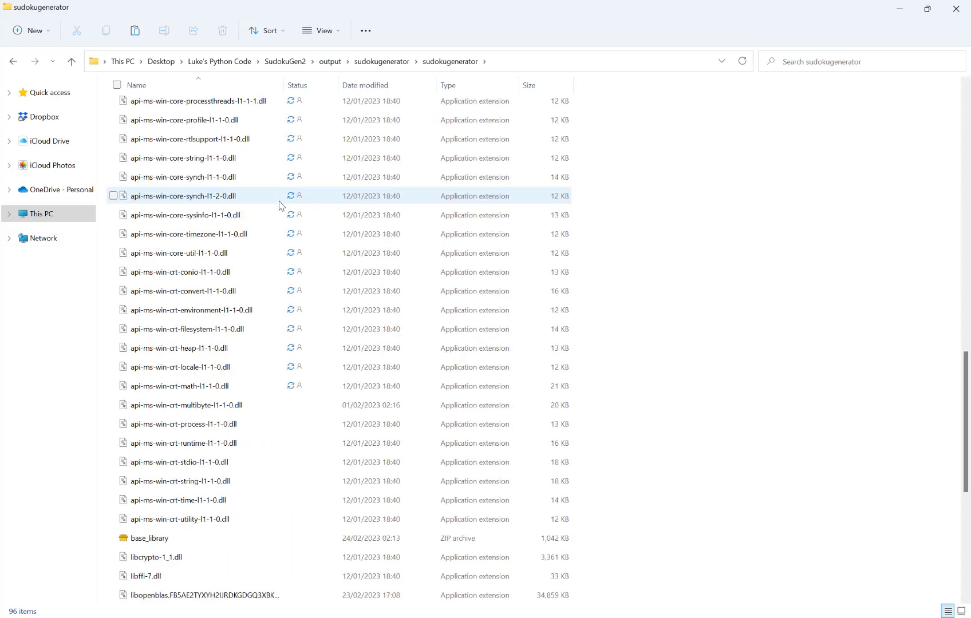
scroll(278, 205, "down", 6)
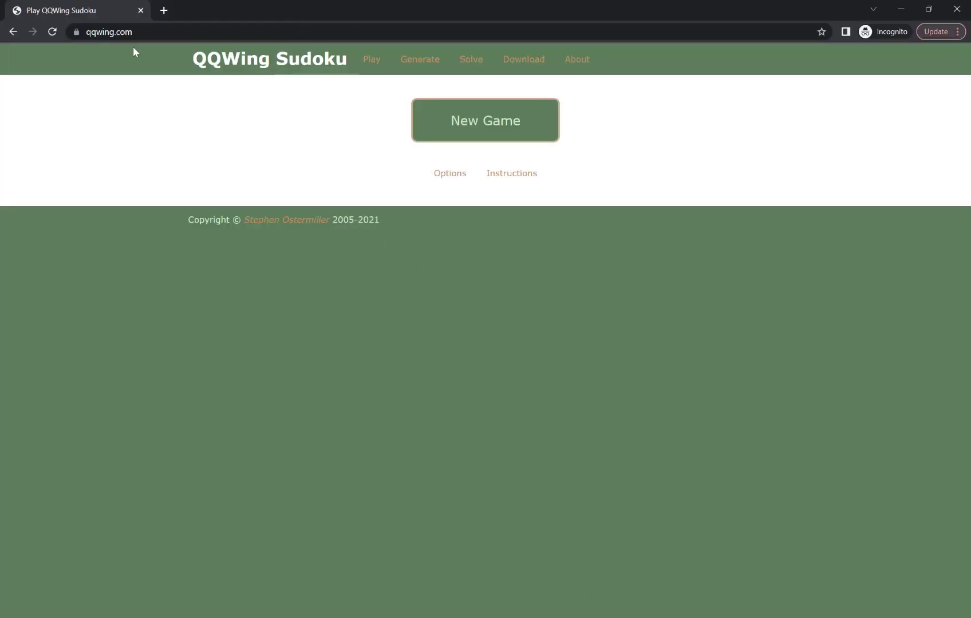
Step: Open the QQWing website's download page and find the Windows binary among the native C++ versions
left_click(524, 63)
scroll(557, 179, "down", 10)
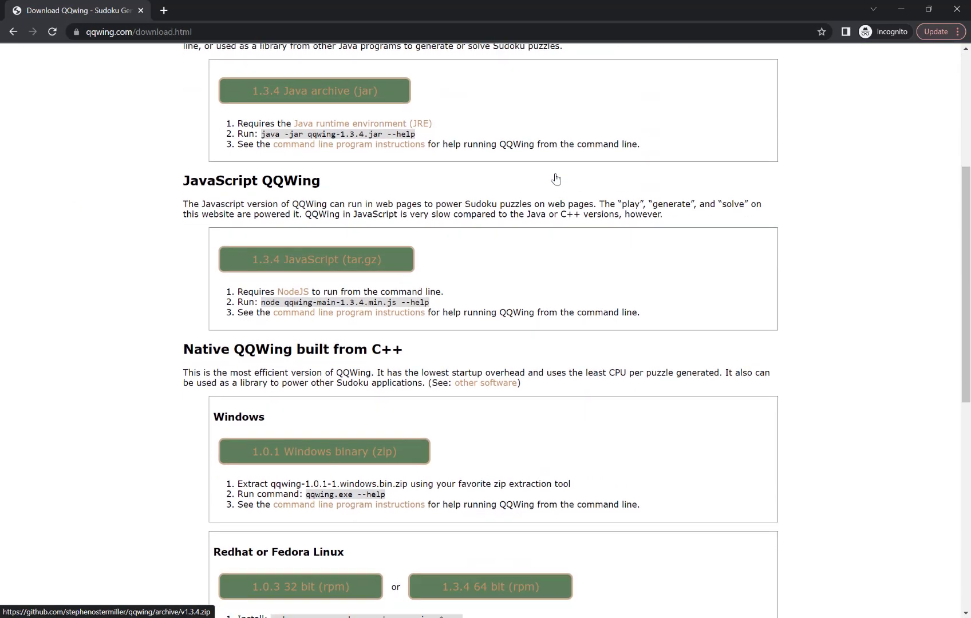
scroll(557, 179, "up", 3)
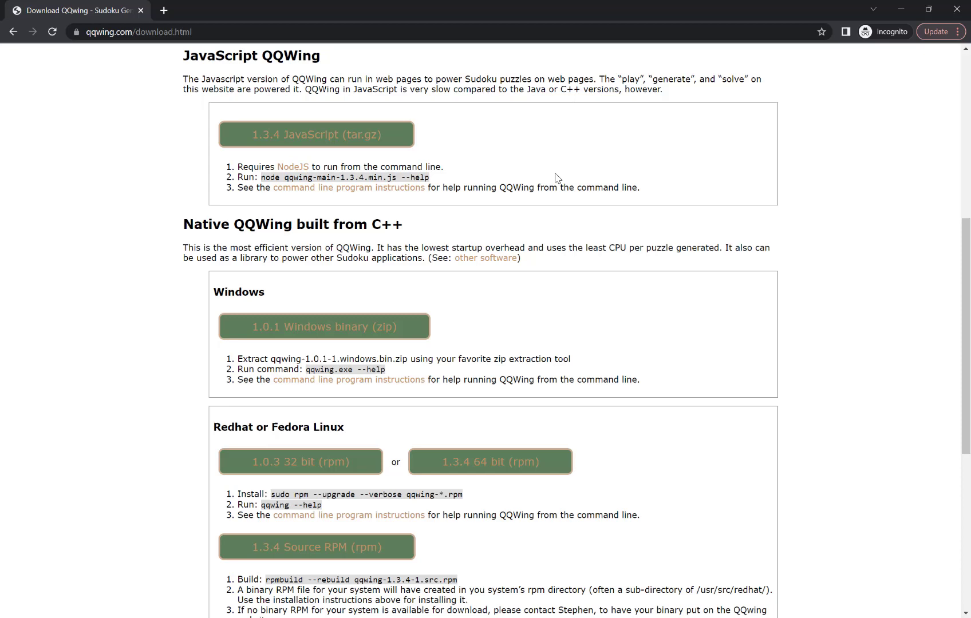
scroll(449, 301, "up", 1)
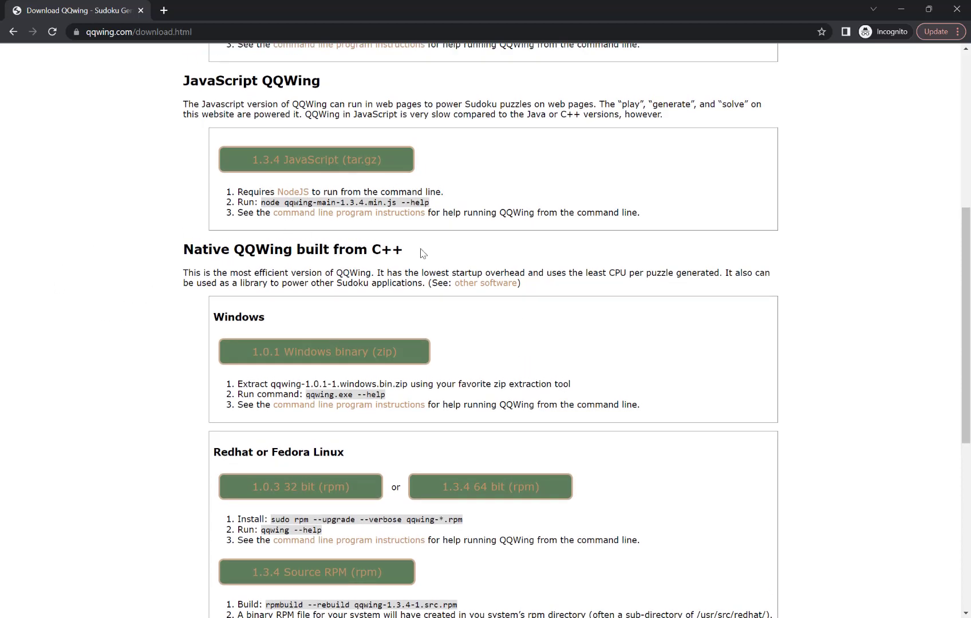
scroll(222, 315, "down", 1)
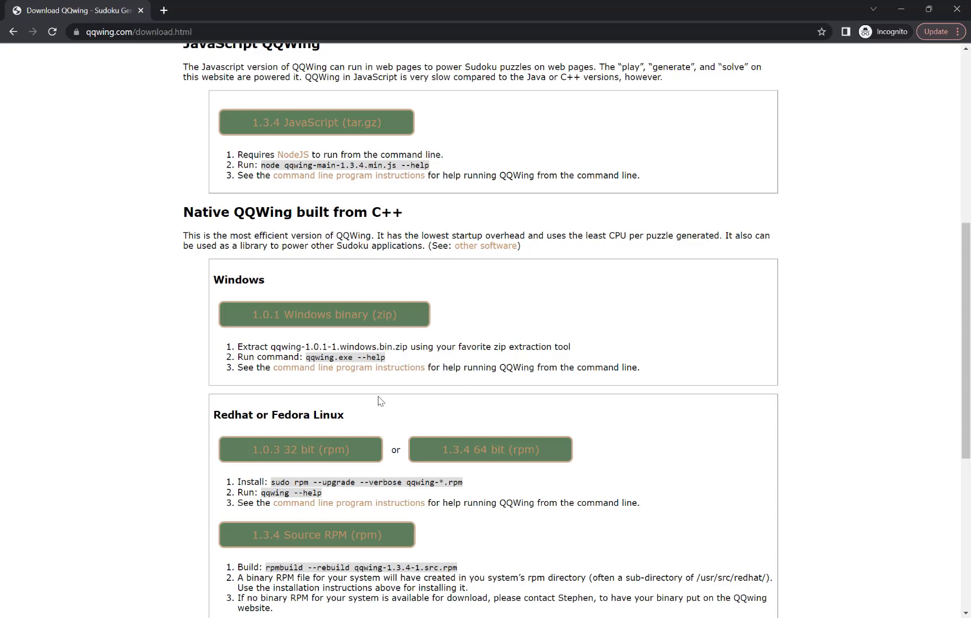
Step: In File Explorer, copy the qqwing application from the qqwing-1.0.1-1.windows.bin folder into the extracted sudokugenerator folder
mouse_move(411, 615)
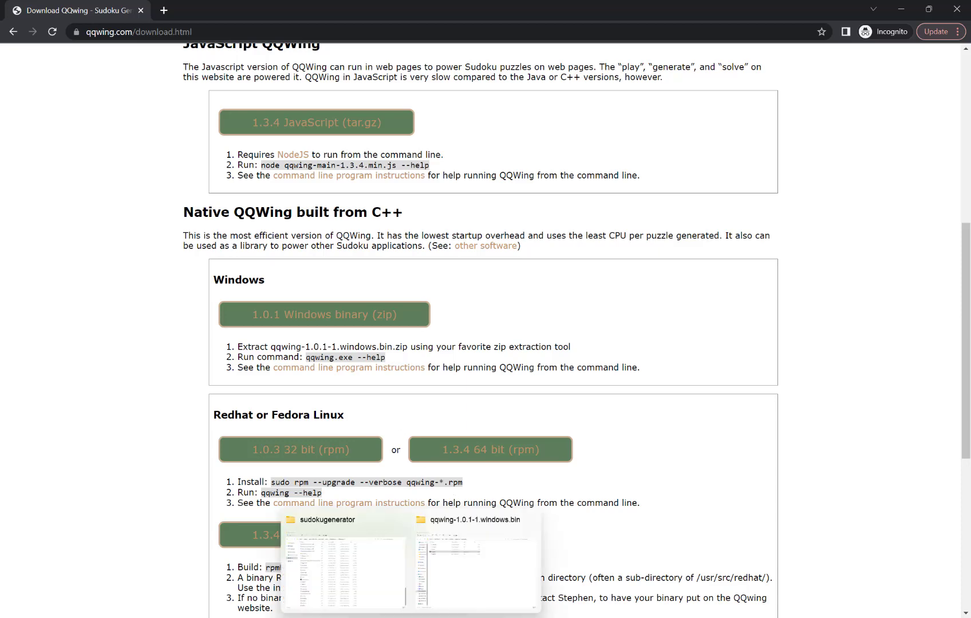
left_click(477, 579)
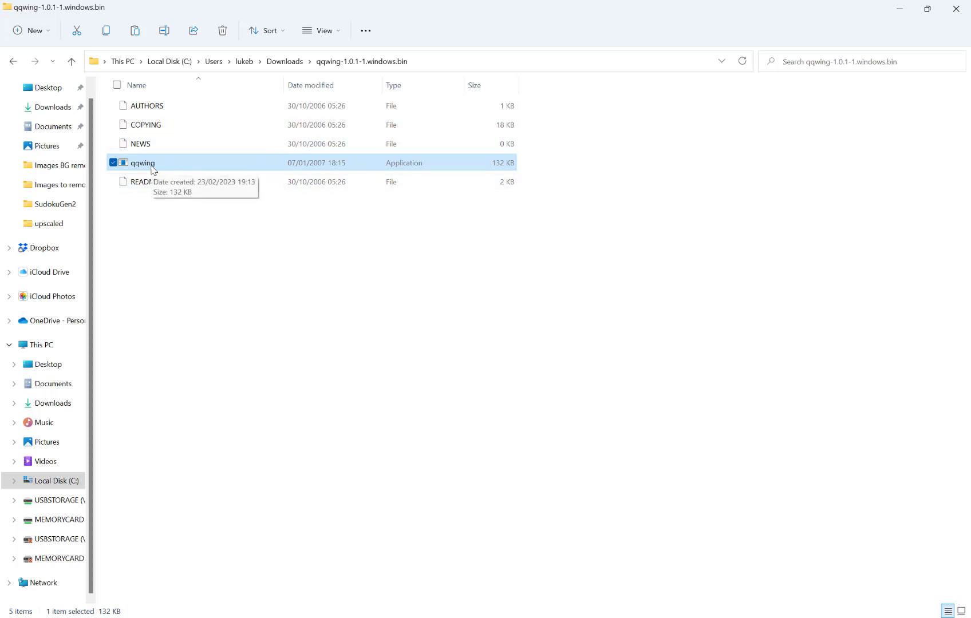
mouse_move(409, 613)
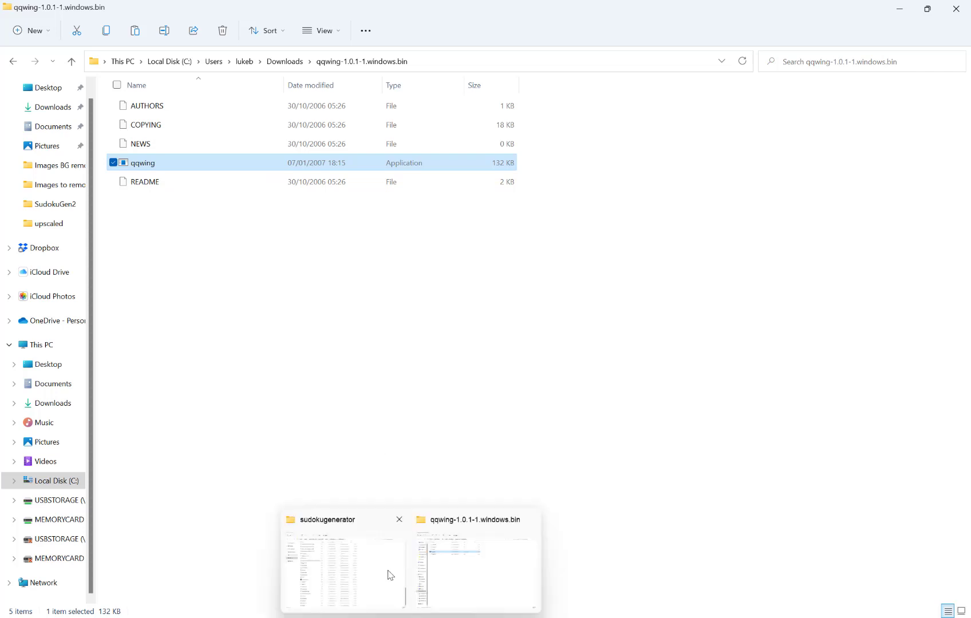
left_click(390, 575)
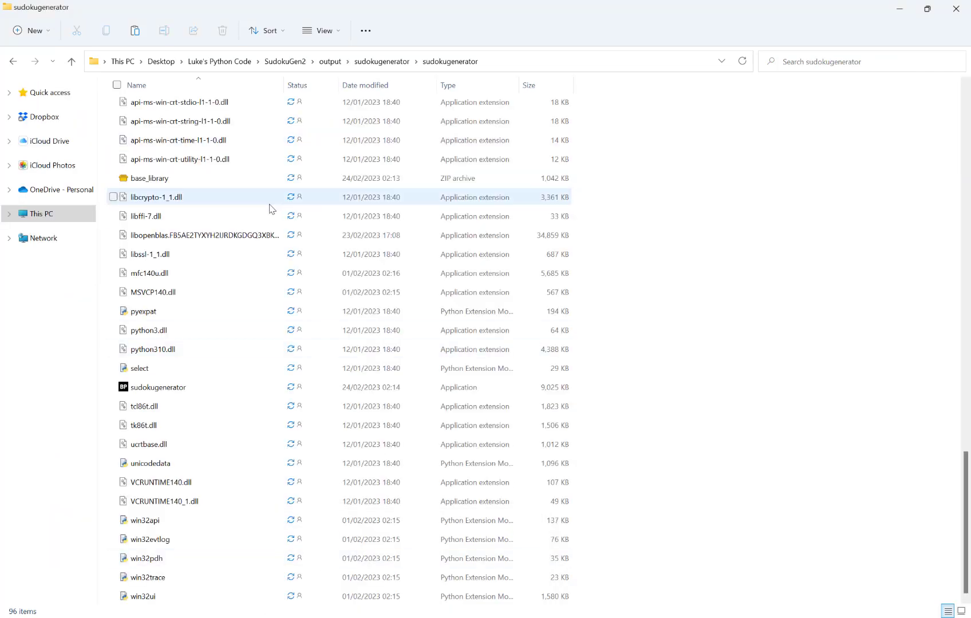
scroll(272, 209, "up", 5)
scroll(272, 209, "down", 4)
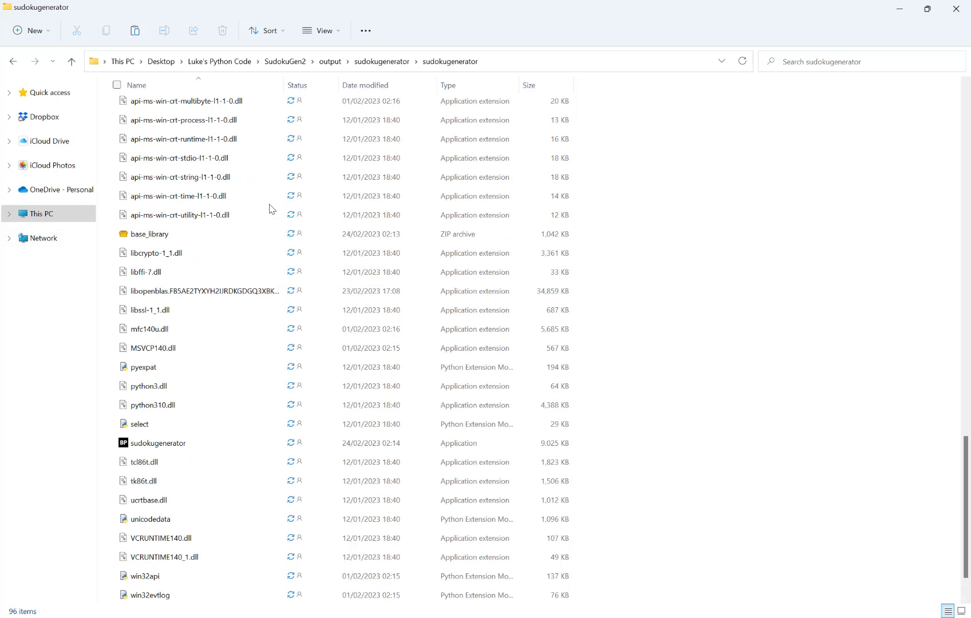
scroll(319, 215, "down", 1)
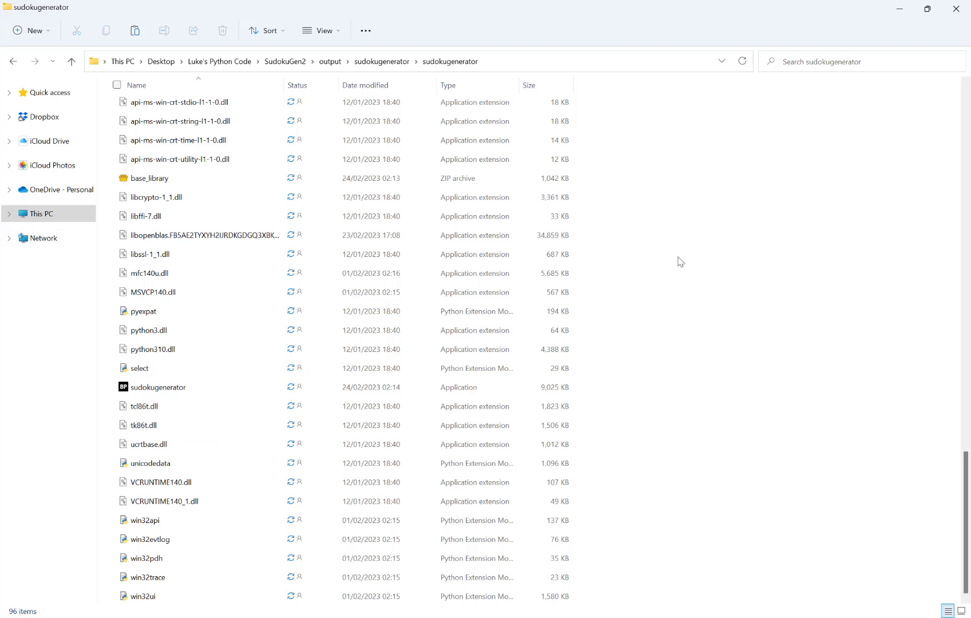
key("ctrl+v")
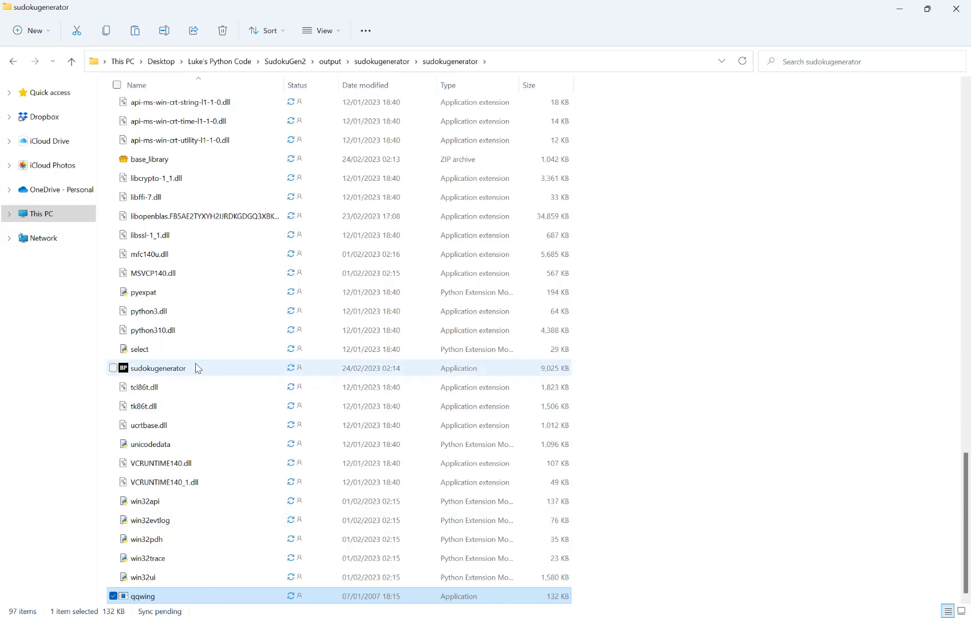
Step: Launch the sudokugenerator application and move its window slightly up and to the left
left_click(170, 373)
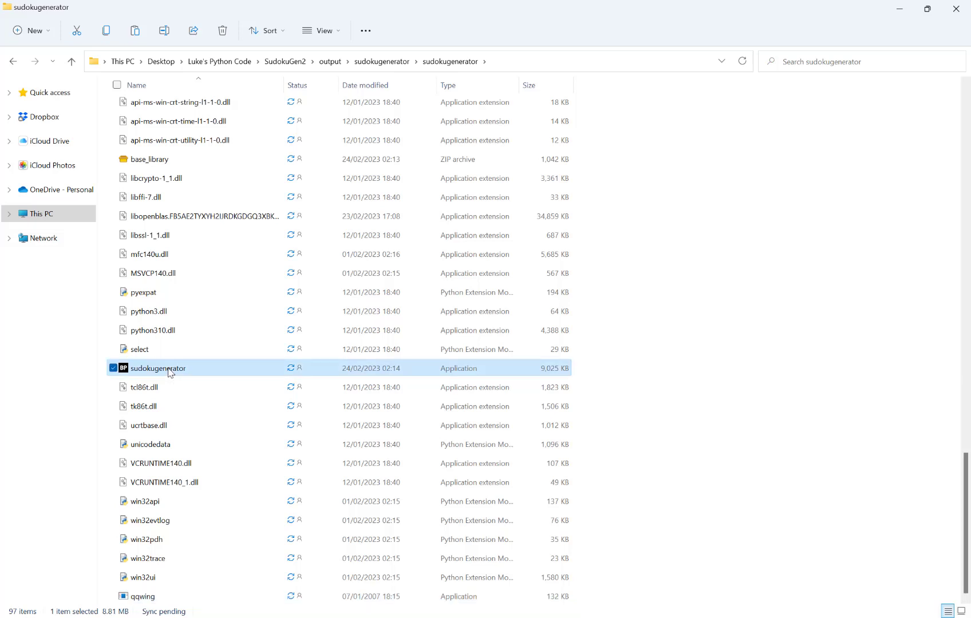
double_click(170, 371)
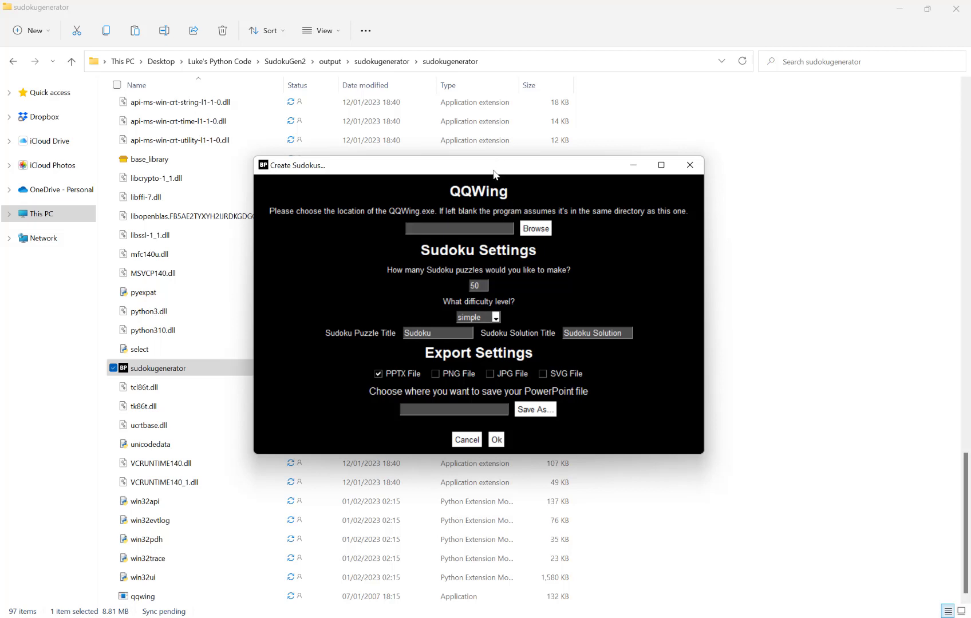
left_click_drag(496, 170, 469, 122)
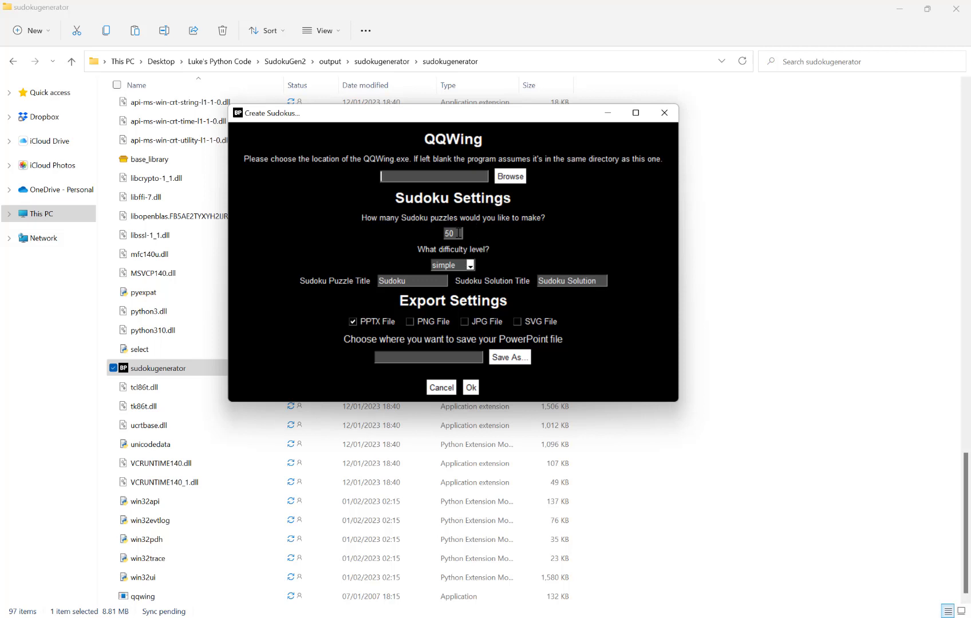
Step: Set the number of Sudoku puzzles to 100 and the difficulty level to expert
double_click(460, 233)
type("100")
left_click(468, 267)
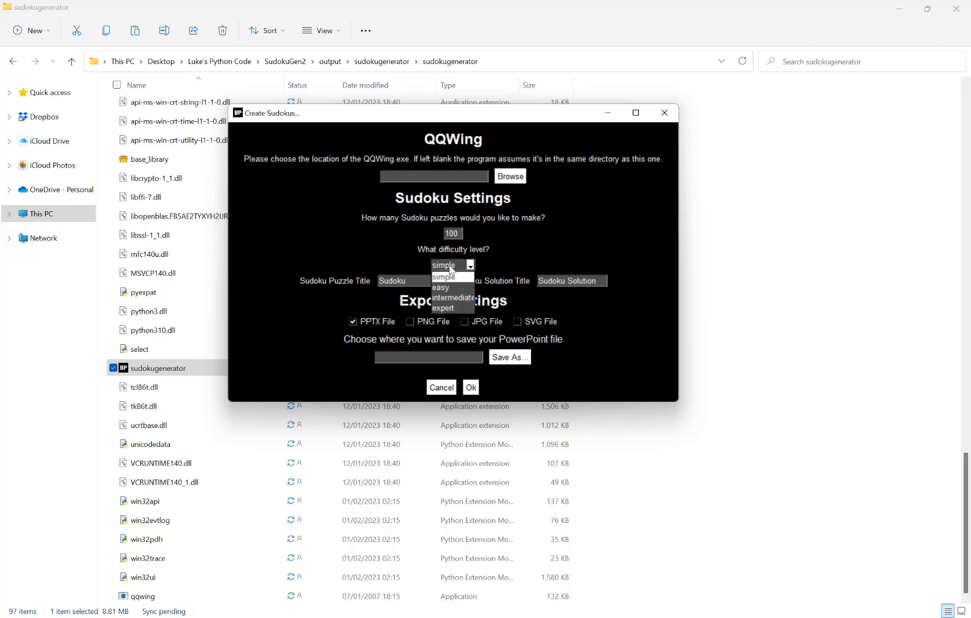
left_click(446, 308)
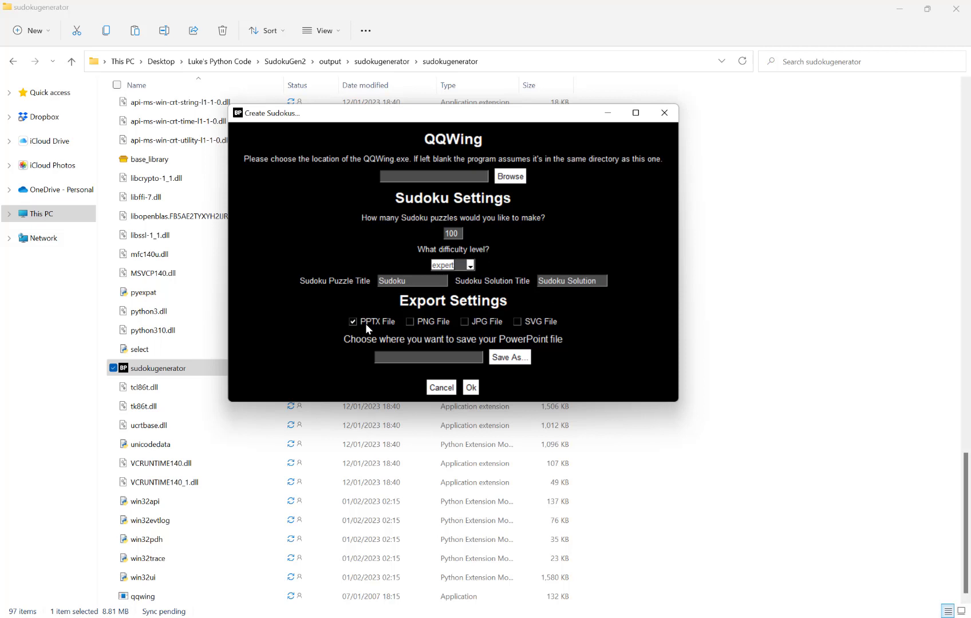
Step: Check the save options for the PNG, JPG and SVG export formats, and return to PPTX
left_click(420, 318)
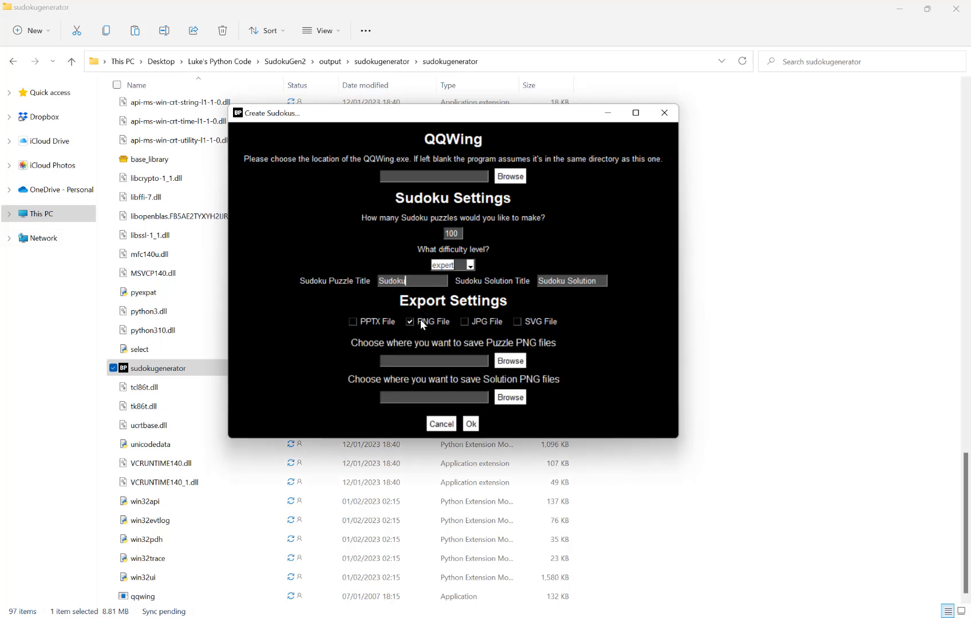
left_click(479, 322)
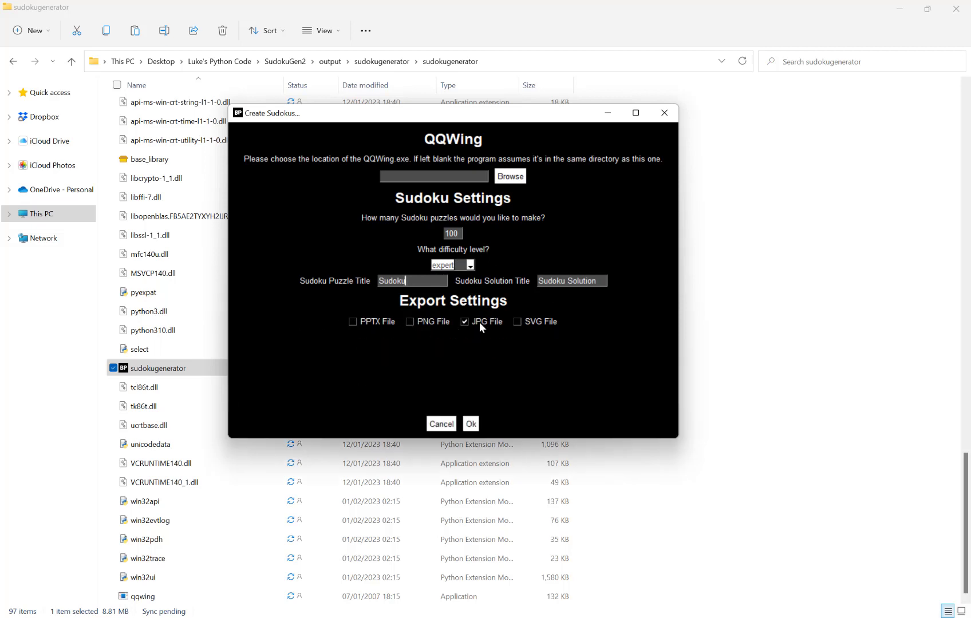
left_click(537, 320)
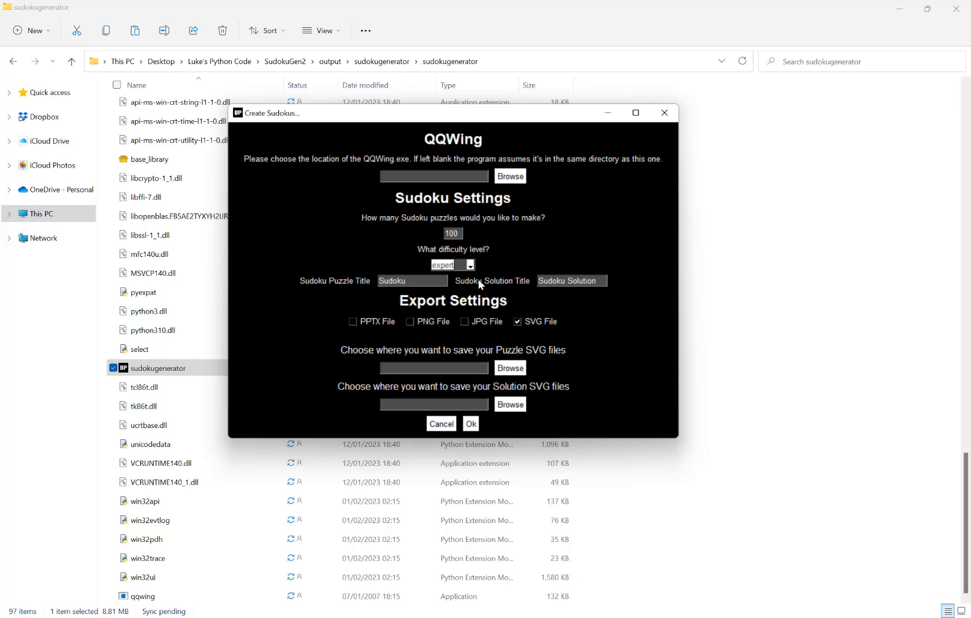
left_click(381, 318)
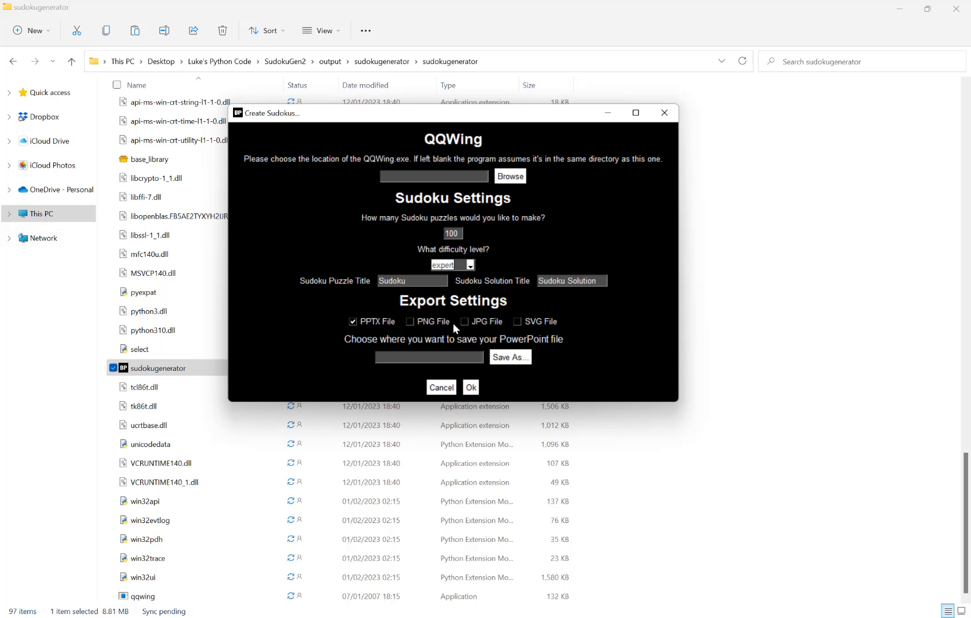
Step: Choose SVG as the export format and browse to SudokuGen2's output folder for the puzzle SVG files
left_click(533, 319)
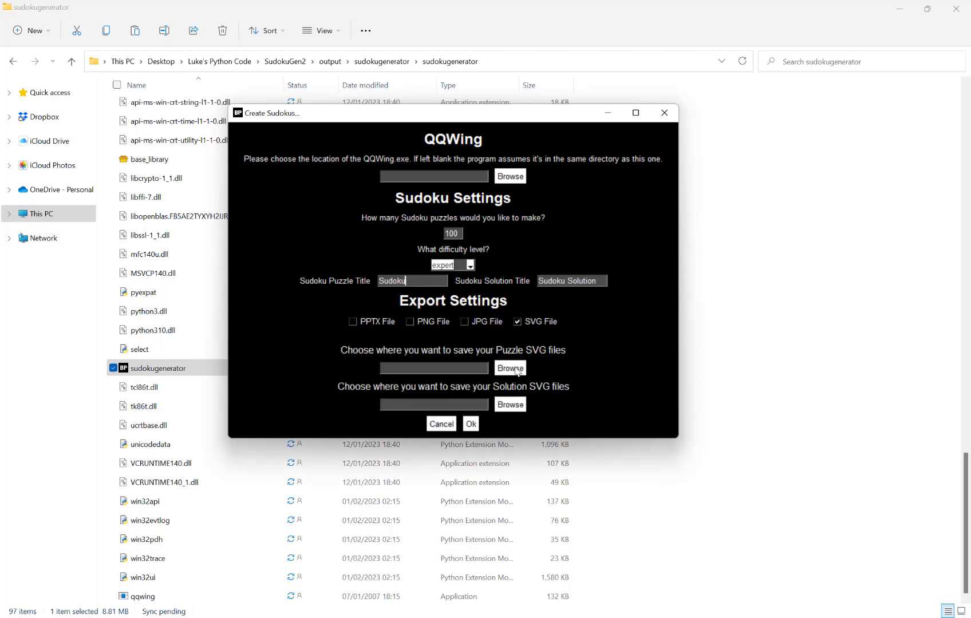
left_click(510, 368)
scroll(298, 264, "up", 2)
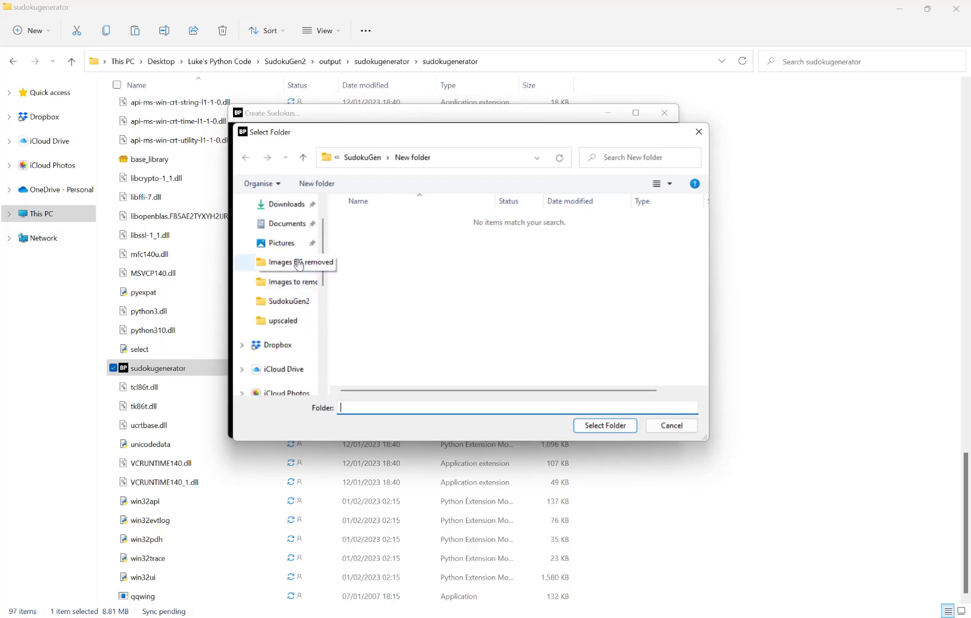
scroll(299, 264, "up", 1)
left_click(296, 345)
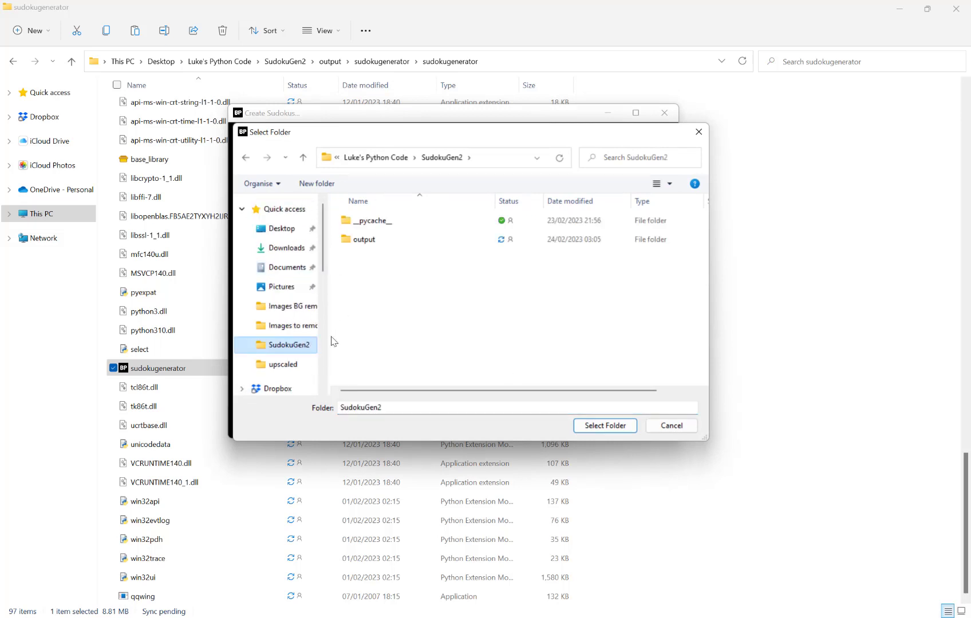
double_click(376, 241)
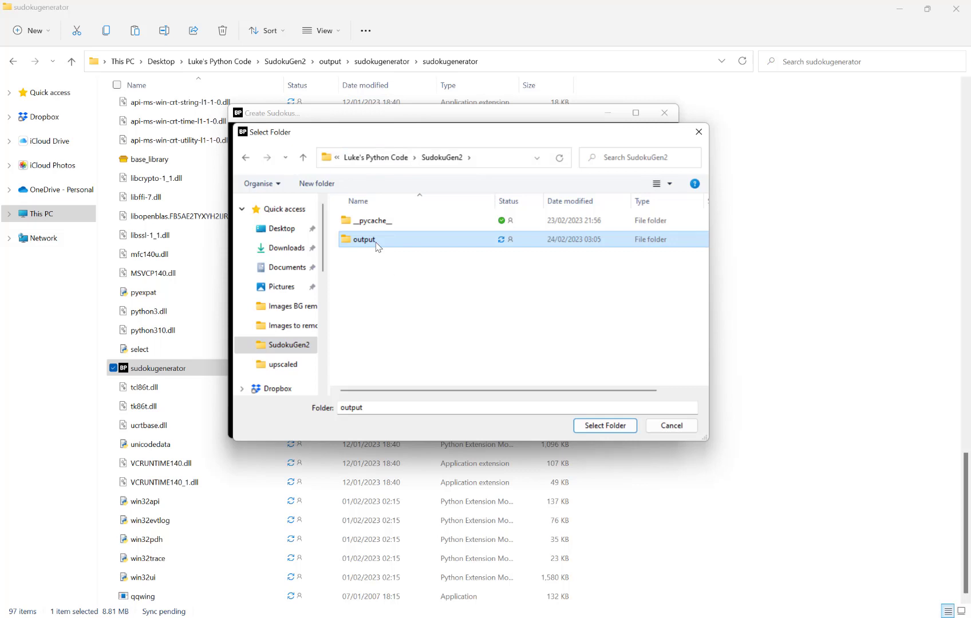
Step: Create a new folder named "puzzles" inside the output folder
left_click(319, 184)
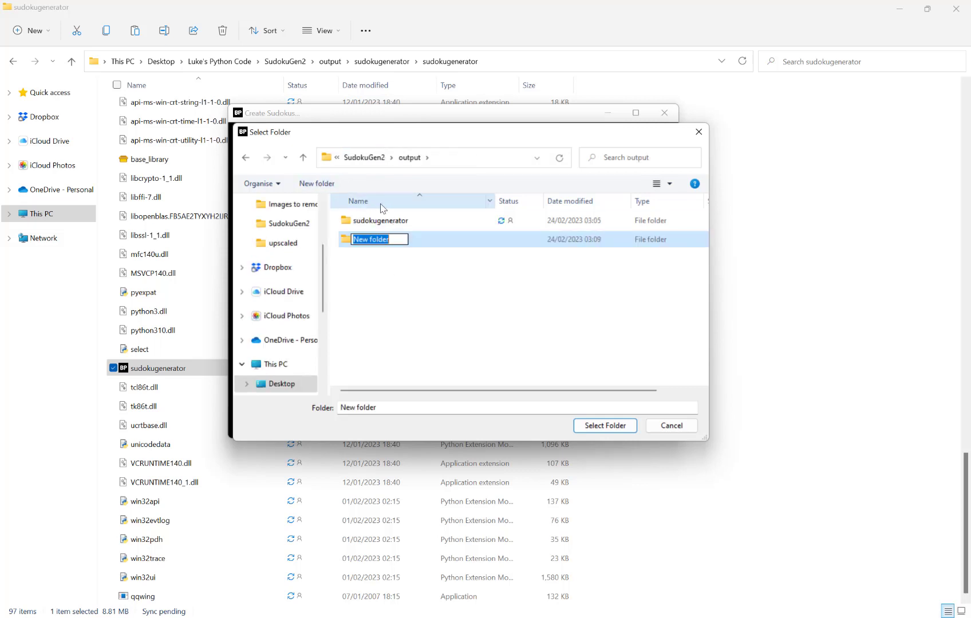
type("puzzles")
key("Return")
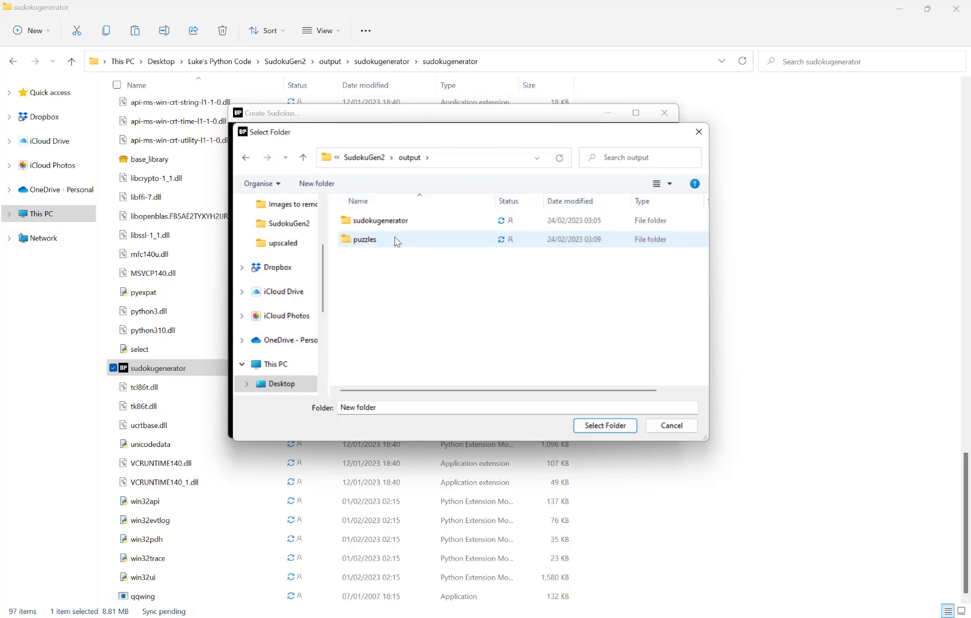
Step: Set the puzzles folder as the puzzle SVG save location, and create a "solutions" folder inside output for the solution SVG files
double_click(397, 239)
left_click(604, 425)
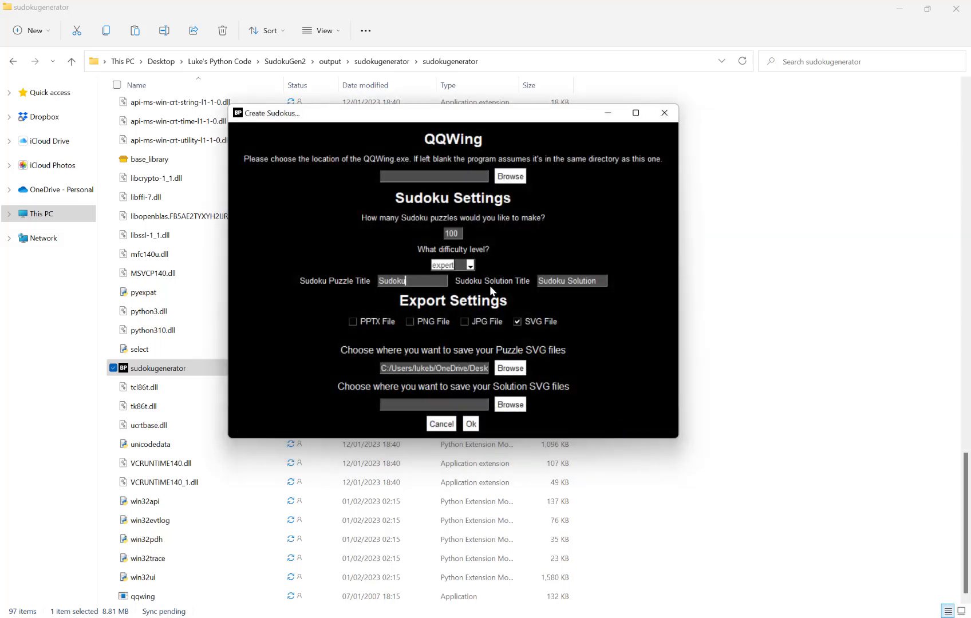
left_click(515, 404)
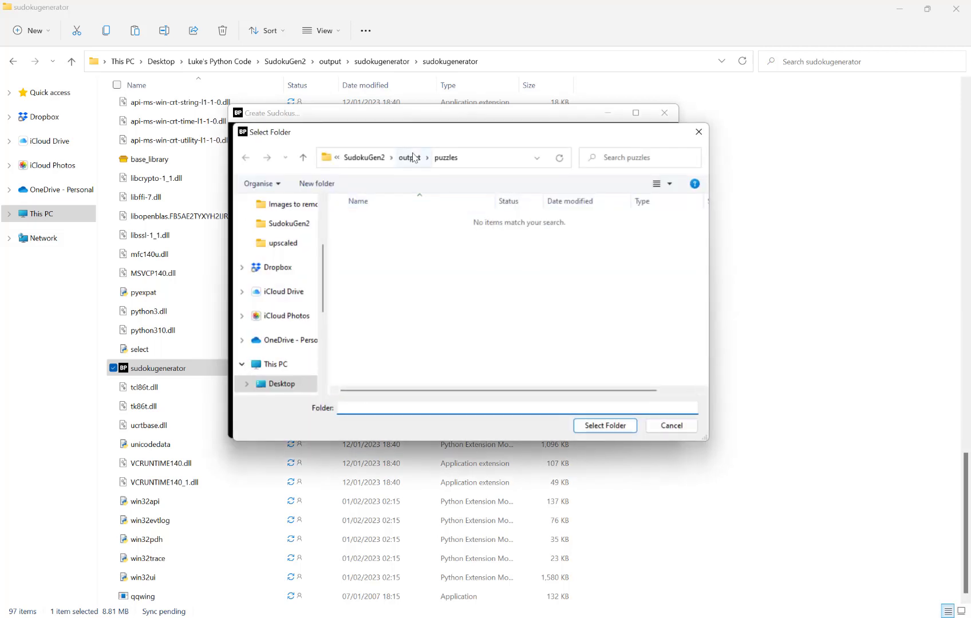
left_click(410, 157)
left_click(317, 183)
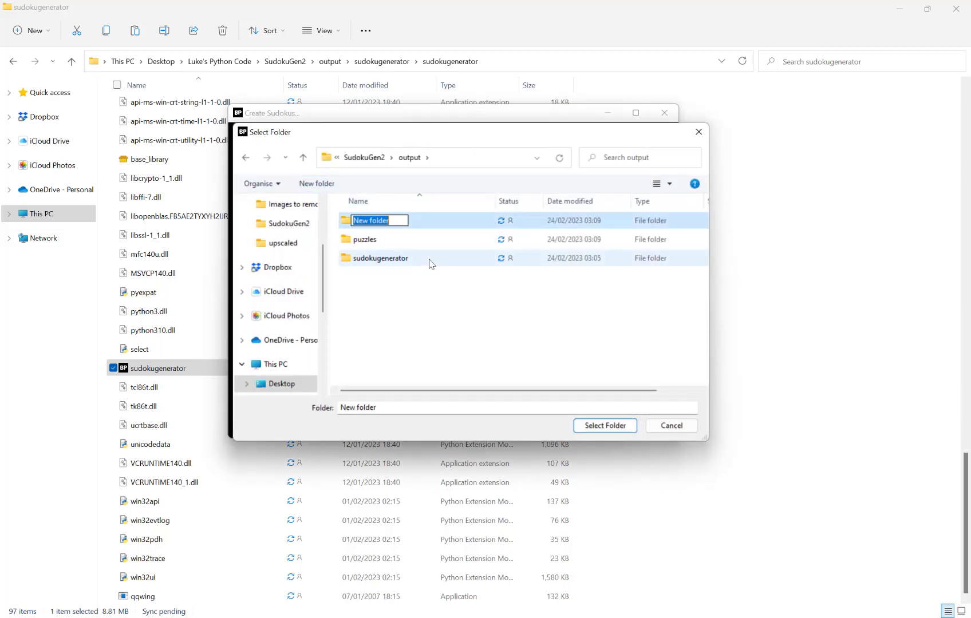
type("solutions")
left_click(405, 219)
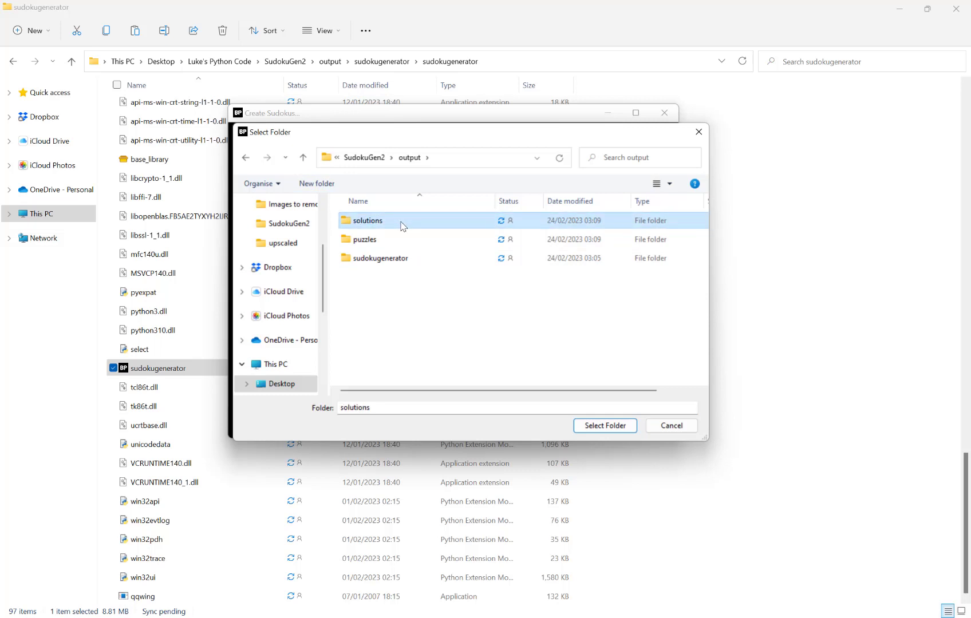
Step: Set the solutions folder as the solution SVG save location and generate the Sudoku puzzles
double_click(401, 223)
left_click(608, 425)
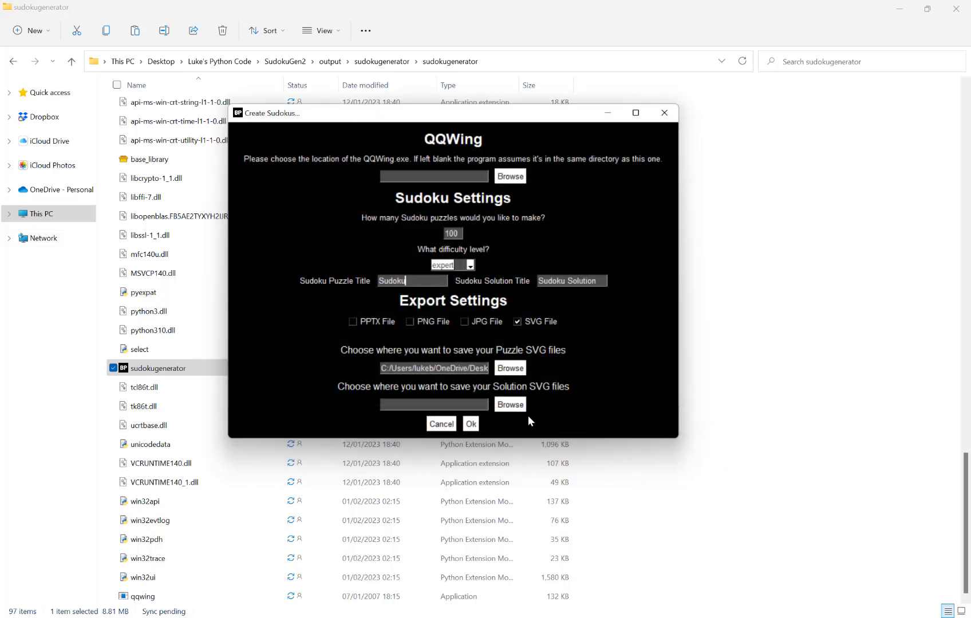
left_click(471, 424)
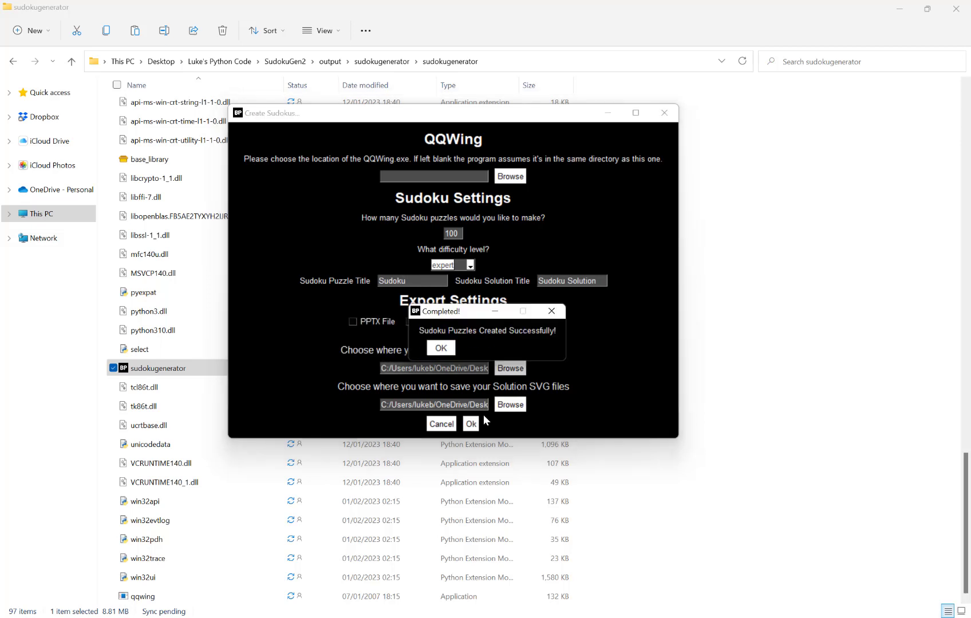
left_click(445, 347)
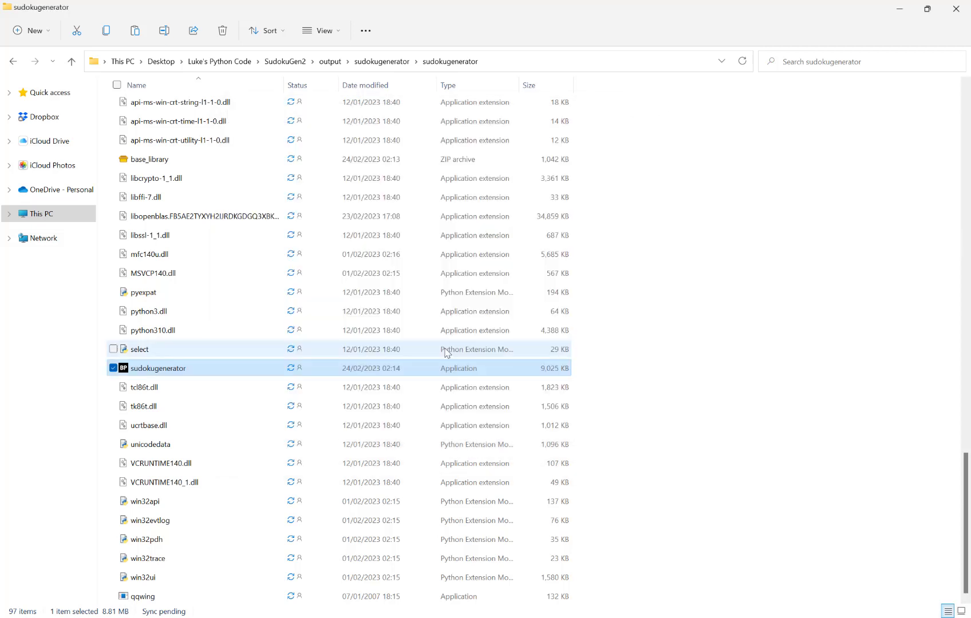
Step: Go to the puzzles folder inside output and look through the generated puzzle files
left_click(330, 61)
double_click(219, 107)
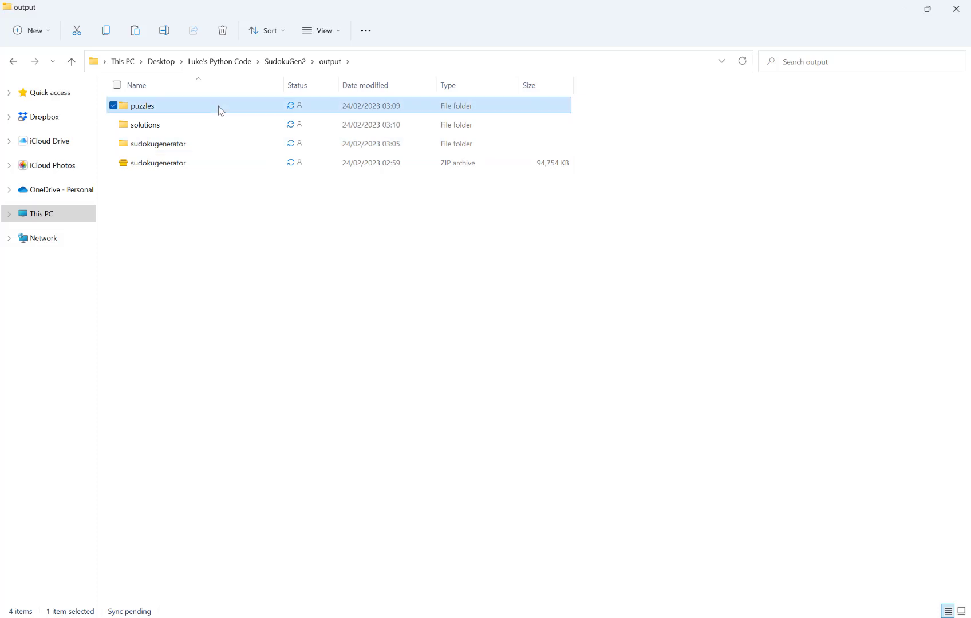
scroll(316, 189, "down", 20)
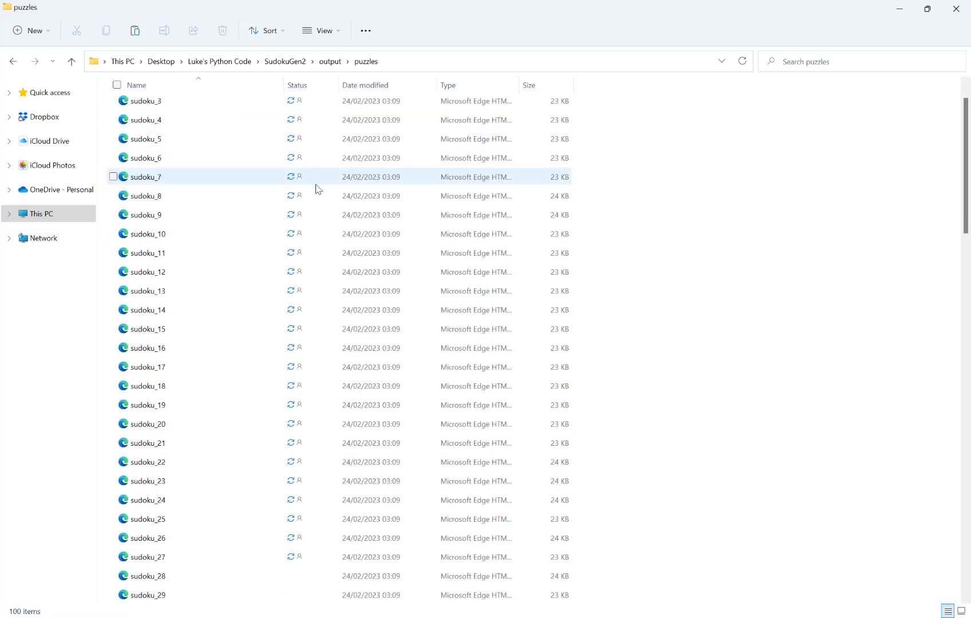
scroll(243, 191, "up", 7)
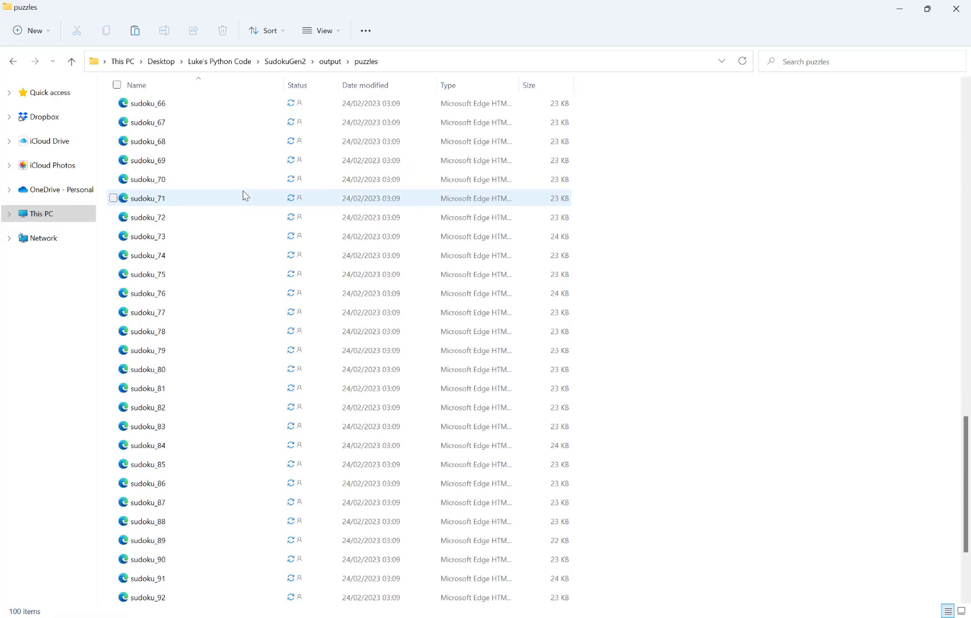
scroll(243, 191, "down", 7)
scroll(242, 191, "up", 20)
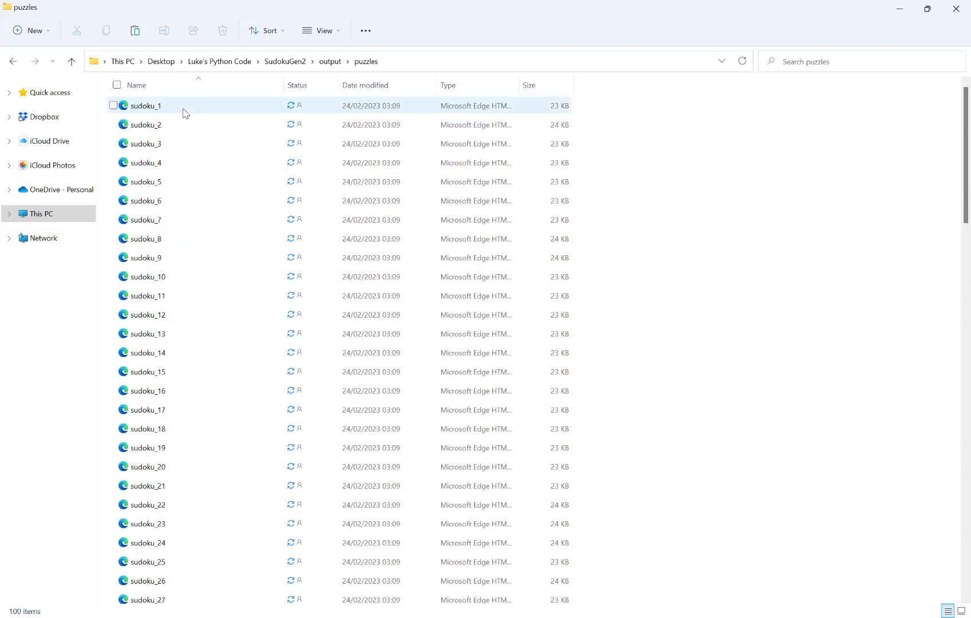
Step: Open the sudoku_1 puzzle file and examine its title and the full grid
right_click(172, 111)
left_click(172, 110)
double_click(172, 110)
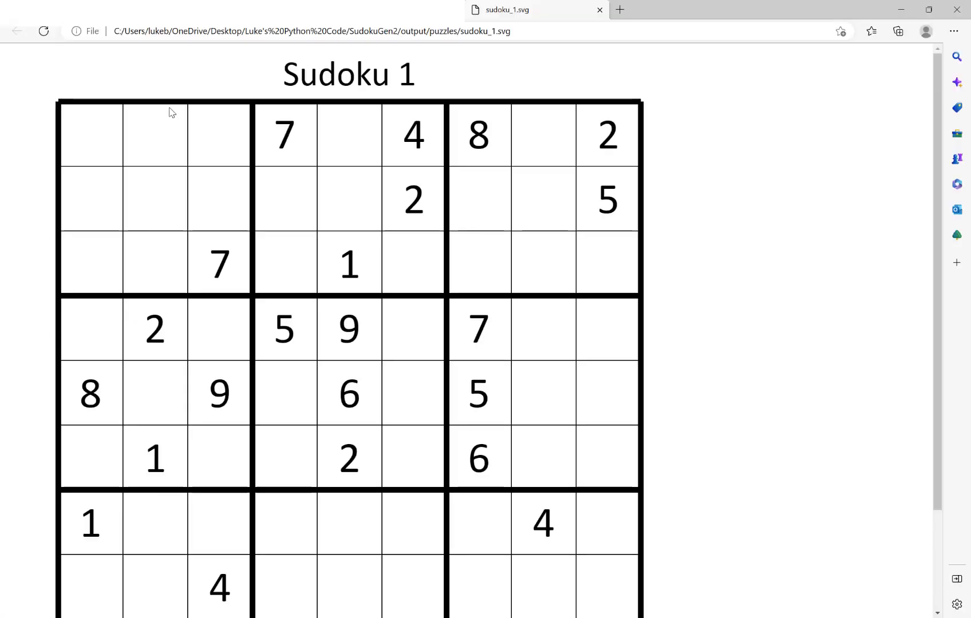
scroll(265, 164, "down", 2)
scroll(265, 165, "up", 2)
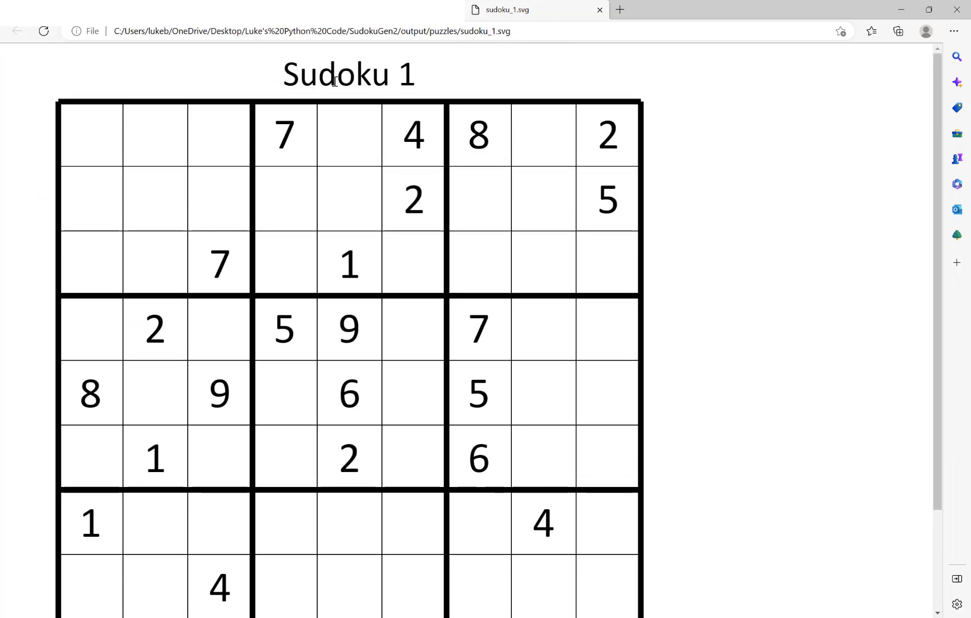
left_click_drag(320, 80, 405, 79)
scroll(401, 92, "down", 2)
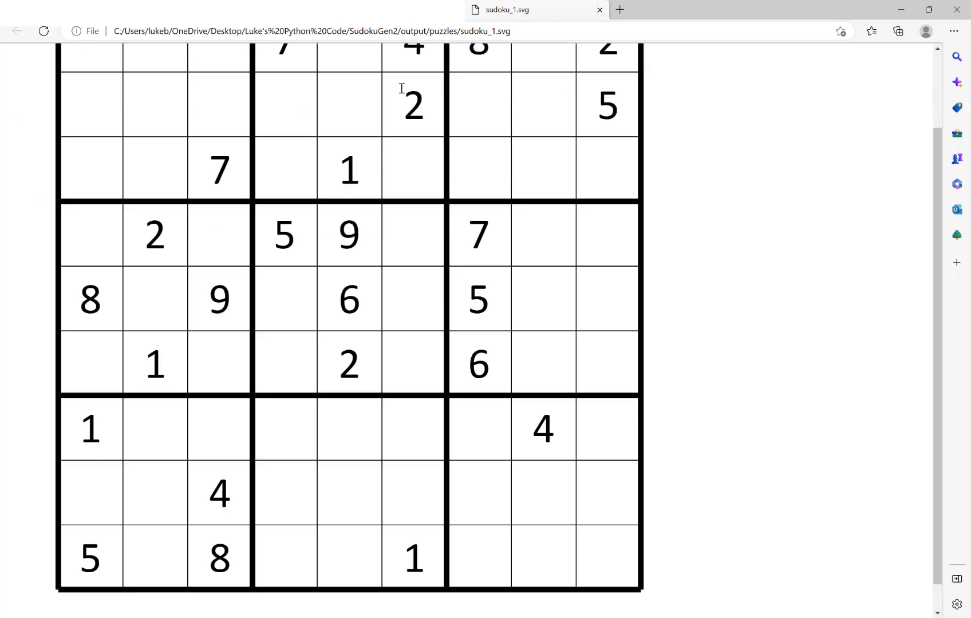
scroll(332, 273, "up", 2)
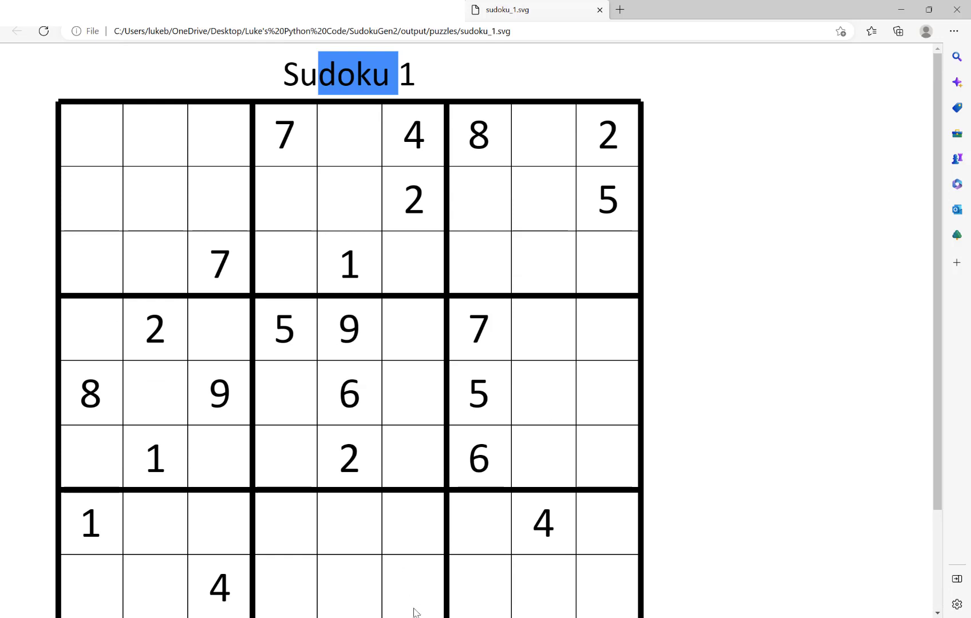
Step: Switch back to File Explorer and open sudoku_solution_1 from the solutions folder inside output
mouse_move(414, 612)
left_click(350, 551)
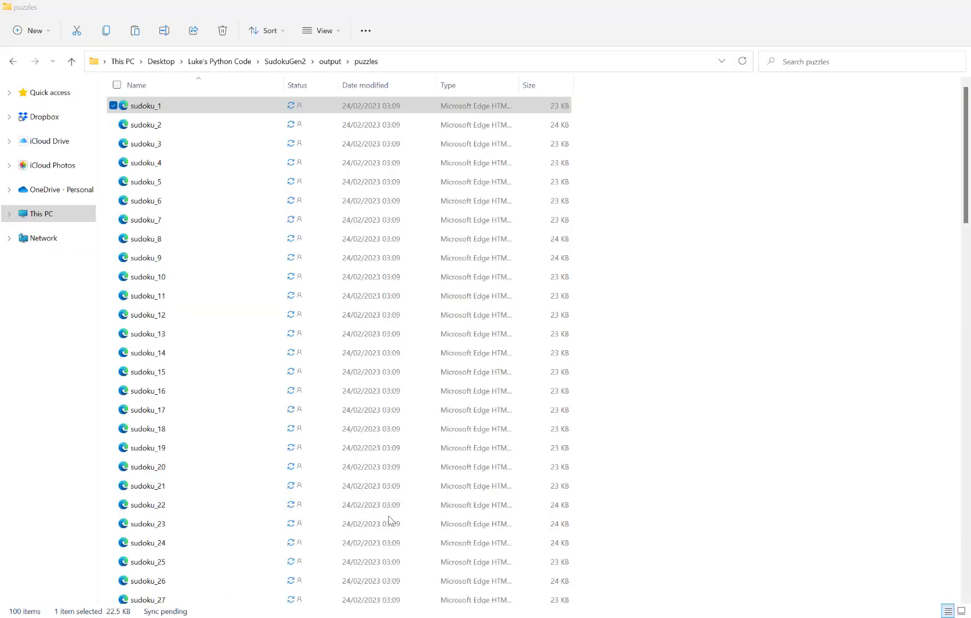
left_click(329, 61)
left_click(194, 132)
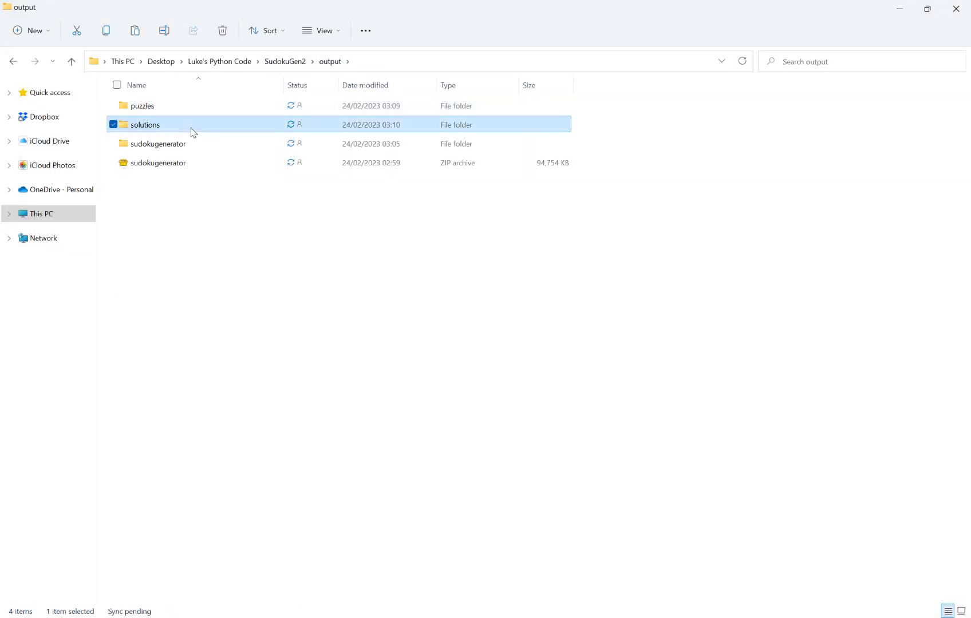
double_click(193, 132)
left_click(203, 111)
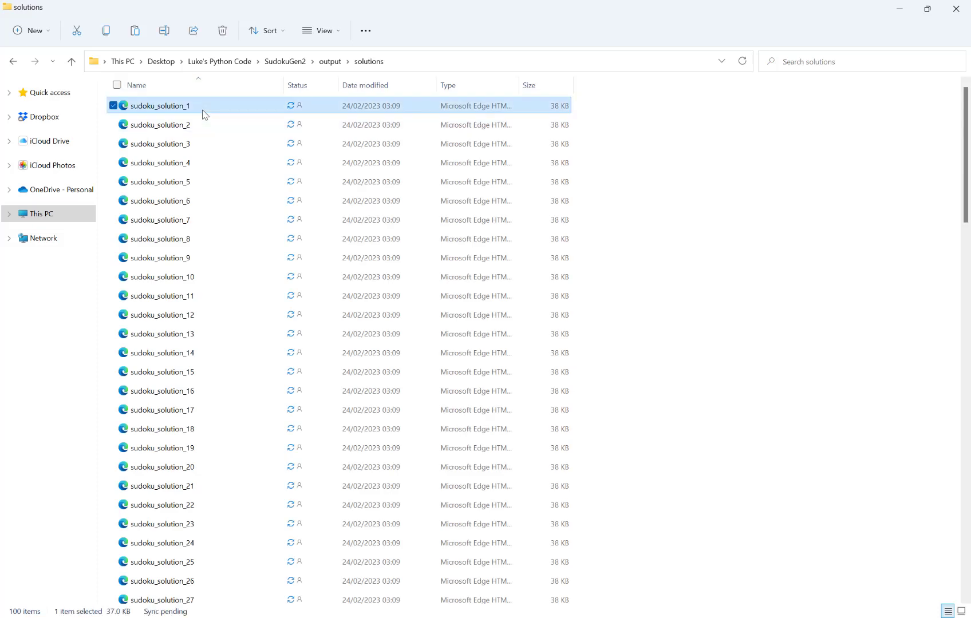
double_click(204, 114)
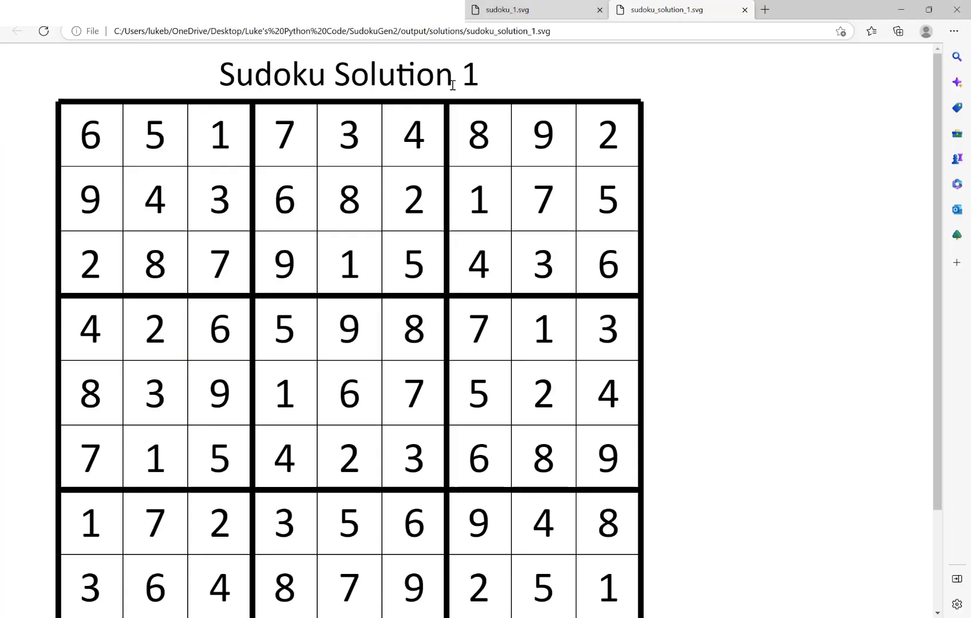
Step: Examine the sudoku_solution_1 grid and compare it with the sudoku_1 puzzle
scroll(452, 85, "down", 2)
scroll(453, 85, "up", 2)
left_click(538, 9)
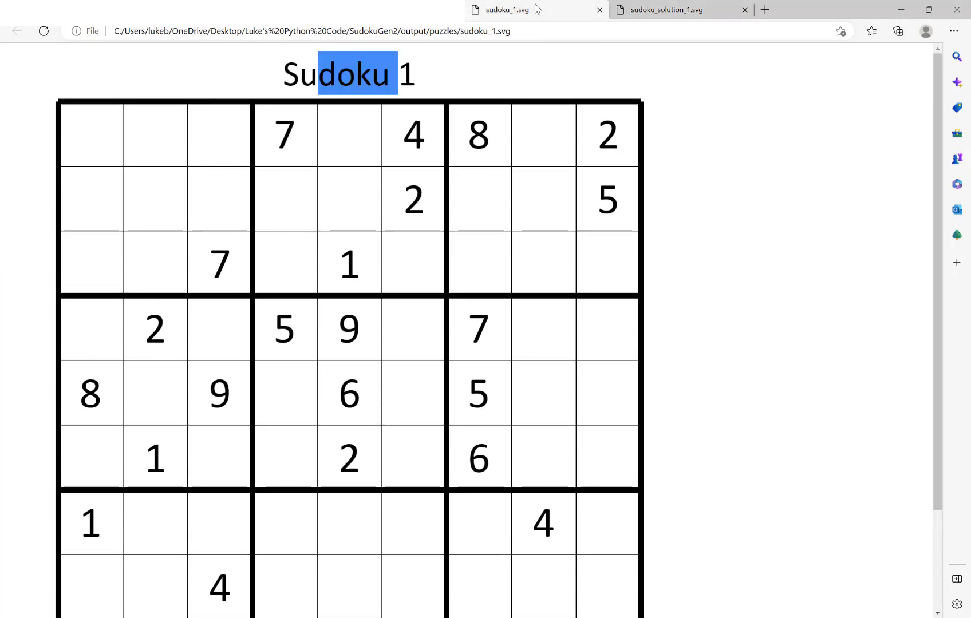
left_click(659, 7)
key("ctrl+Tab")
left_click(647, 10)
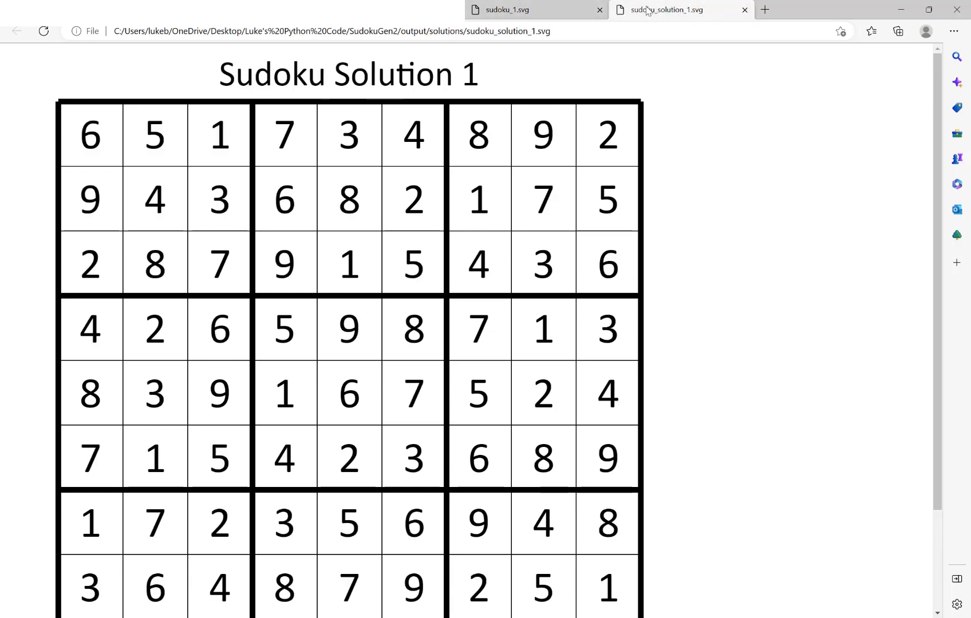